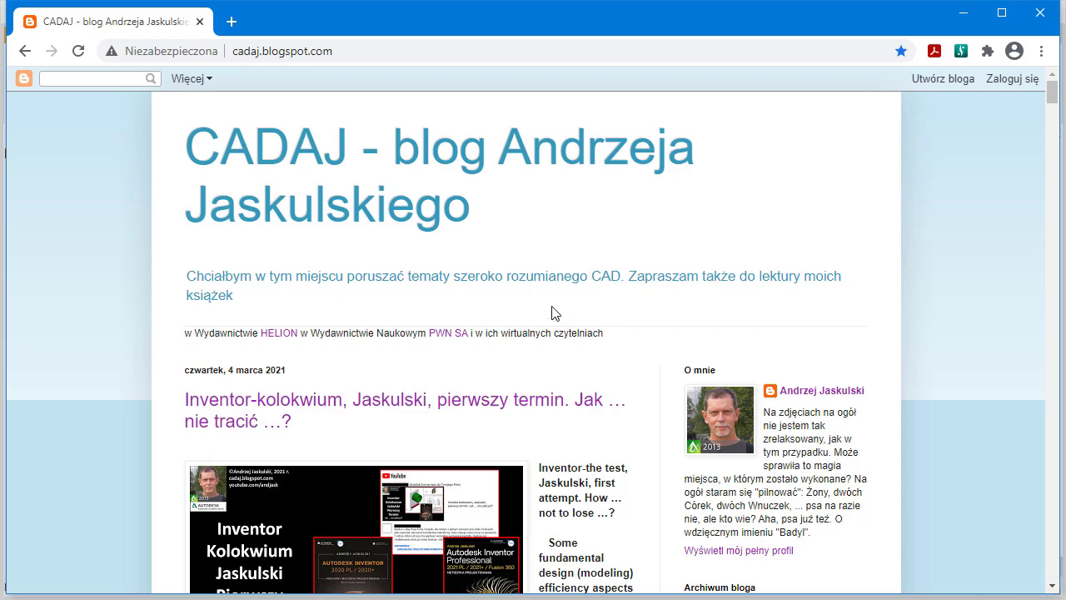
Open the March 2021 Inventor-kolokwium post, enlarge its cover image, then close it
scroll(554, 316, "down", 5)
scroll(554, 316, "down", 4)
scroll(553, 316, "up", 4)
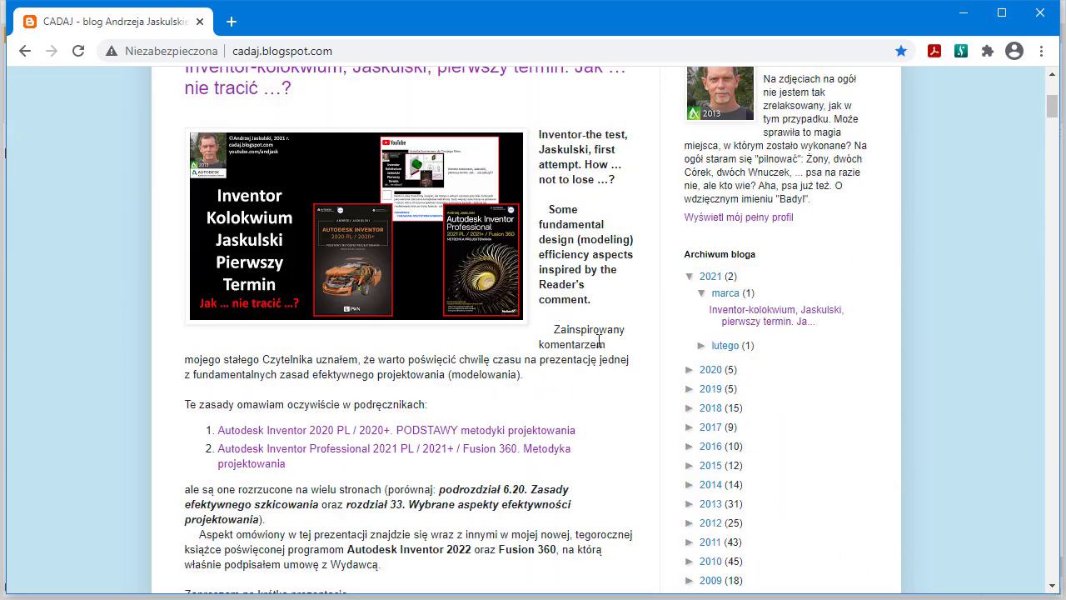
left_click(752, 322)
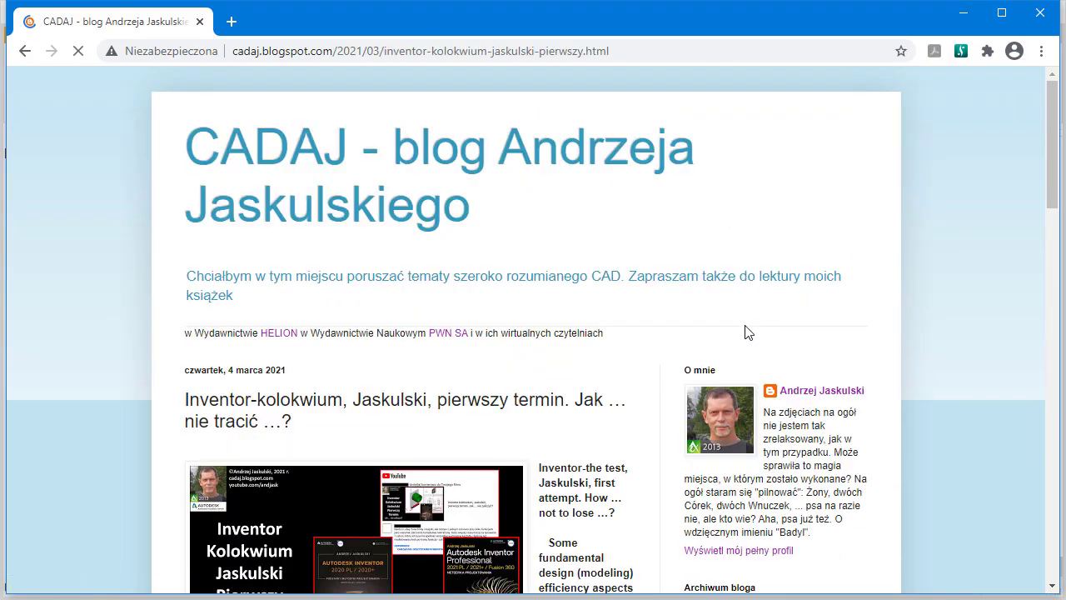
scroll(529, 364, "down", 3)
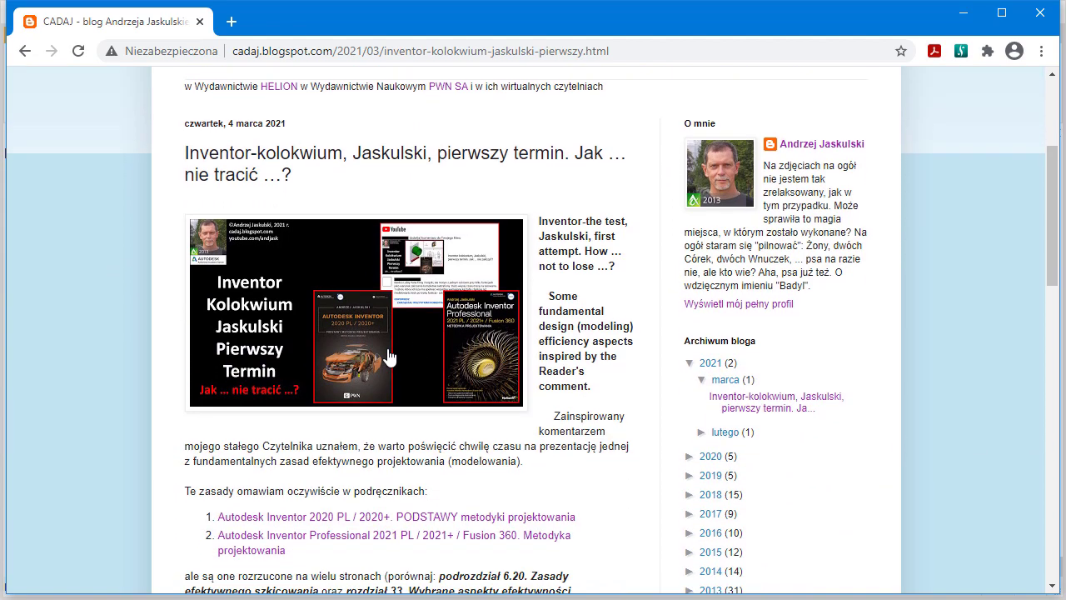
left_click(512, 341)
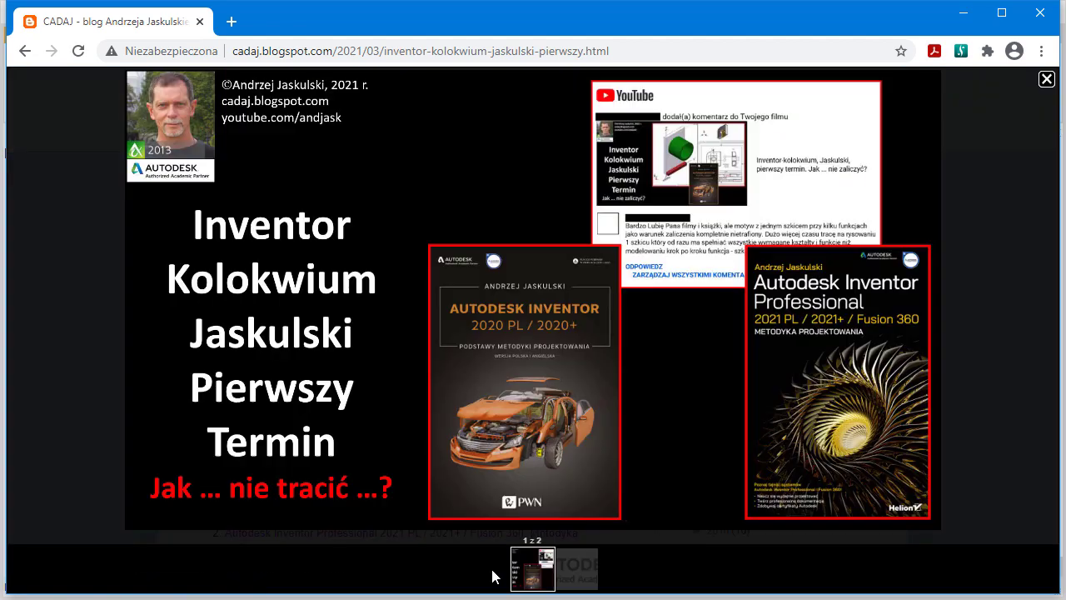
left_click(1047, 79)
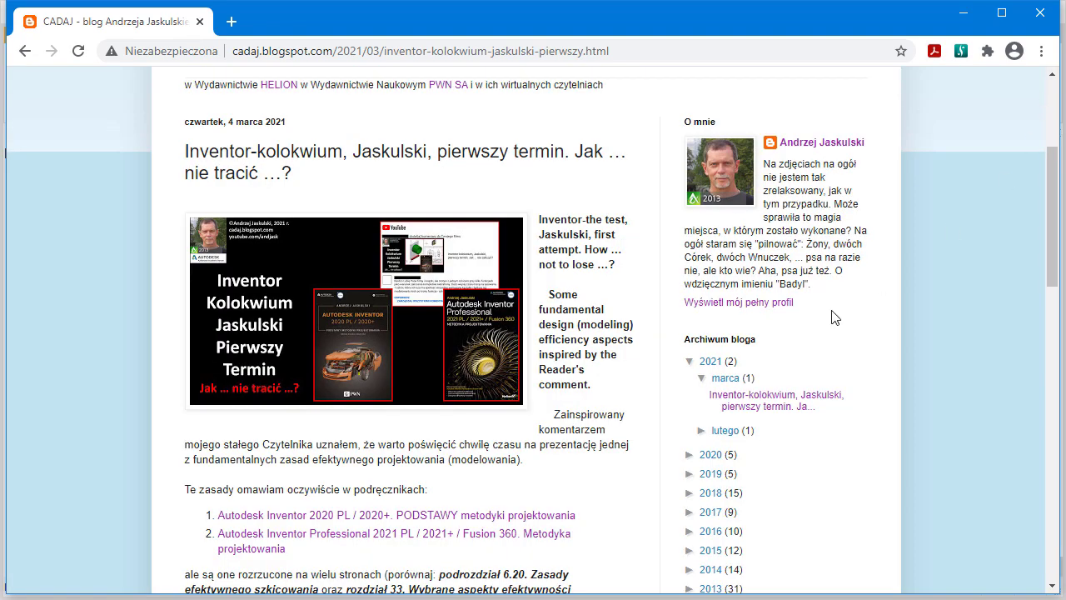
Reopen the Inventor-kolokwium post from the March 2021 archive and enlarge its cover image again
left_click(700, 380)
left_click(701, 380)
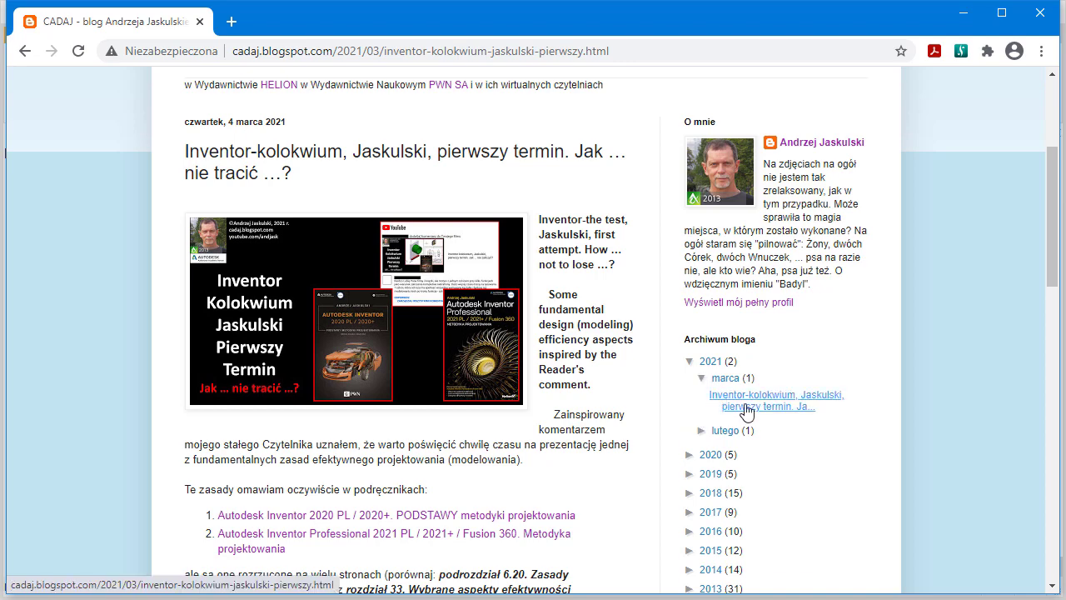
left_click(746, 407)
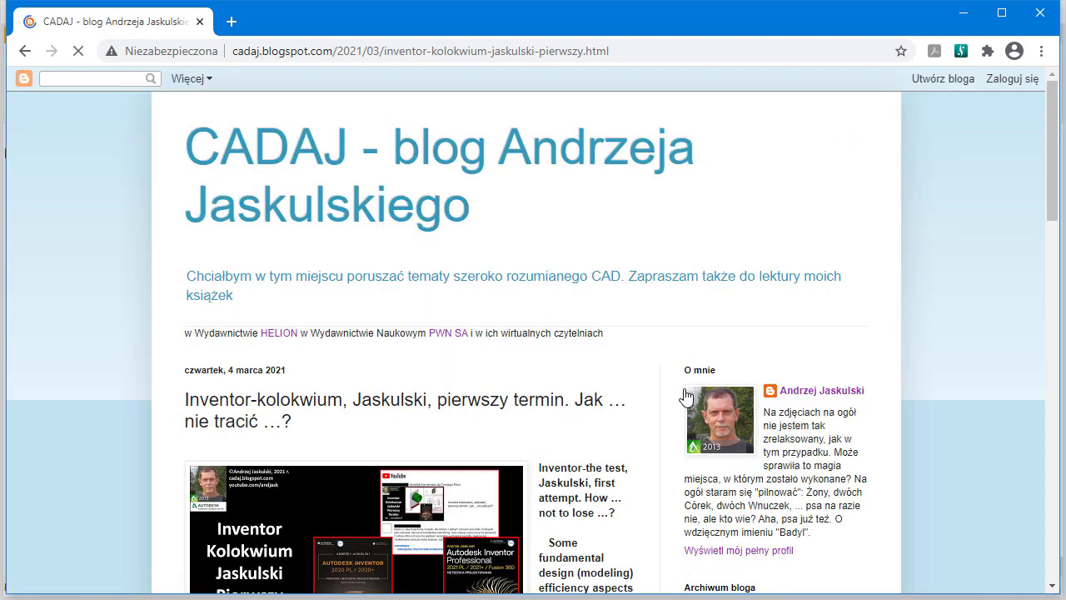
scroll(504, 339, "down", 5)
scroll(414, 279, "up", 1)
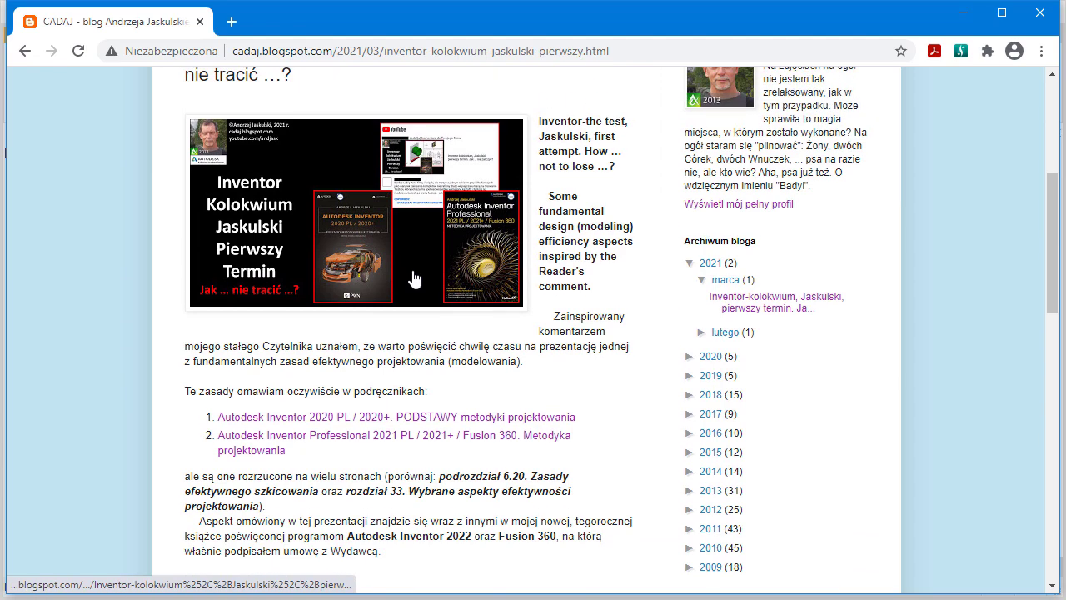
left_click(363, 258)
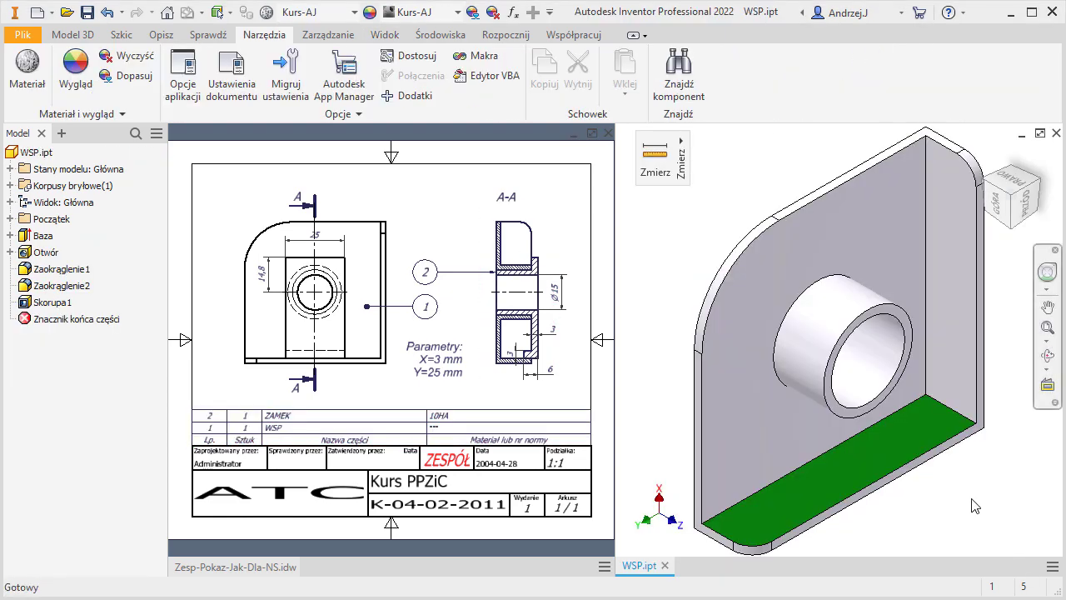
Measure the 28 mm distance between the green bottom face and the sleeve's inner face
left_click(841, 479)
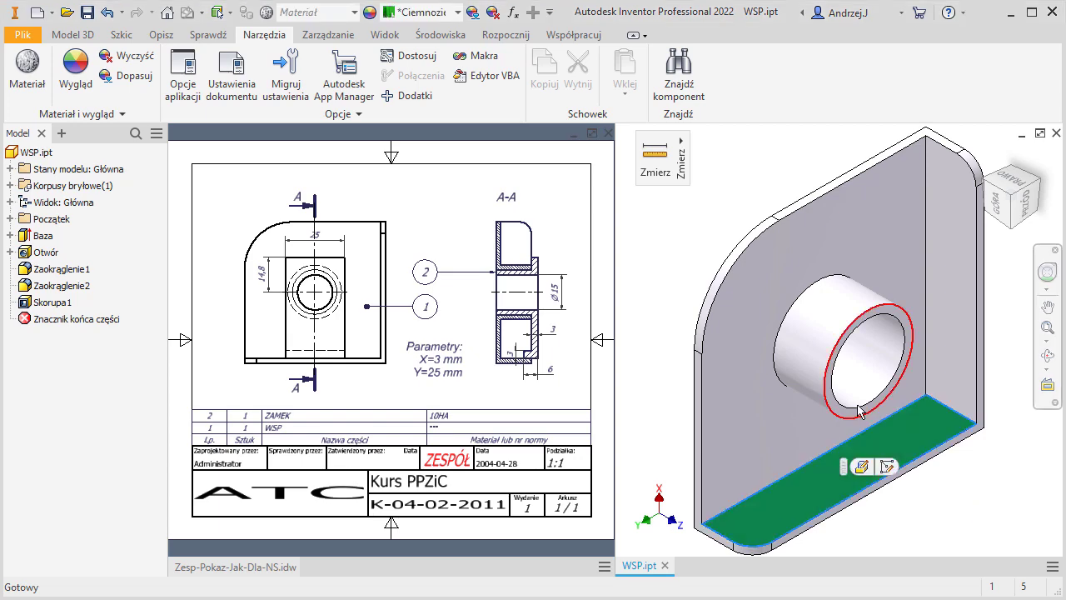
left_click(863, 376, "ctrl")
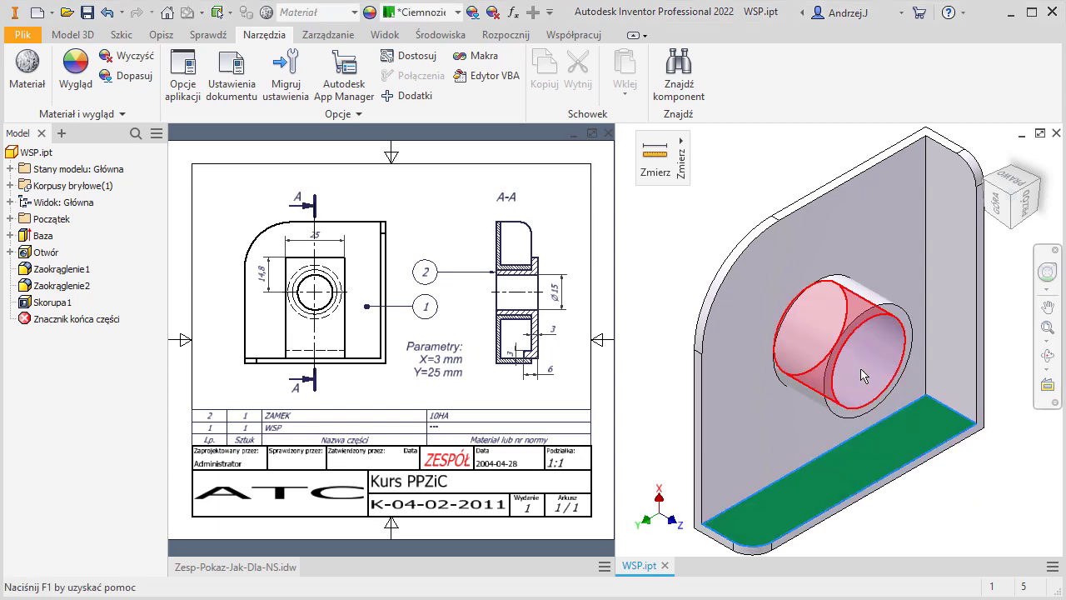
left_click(652, 178)
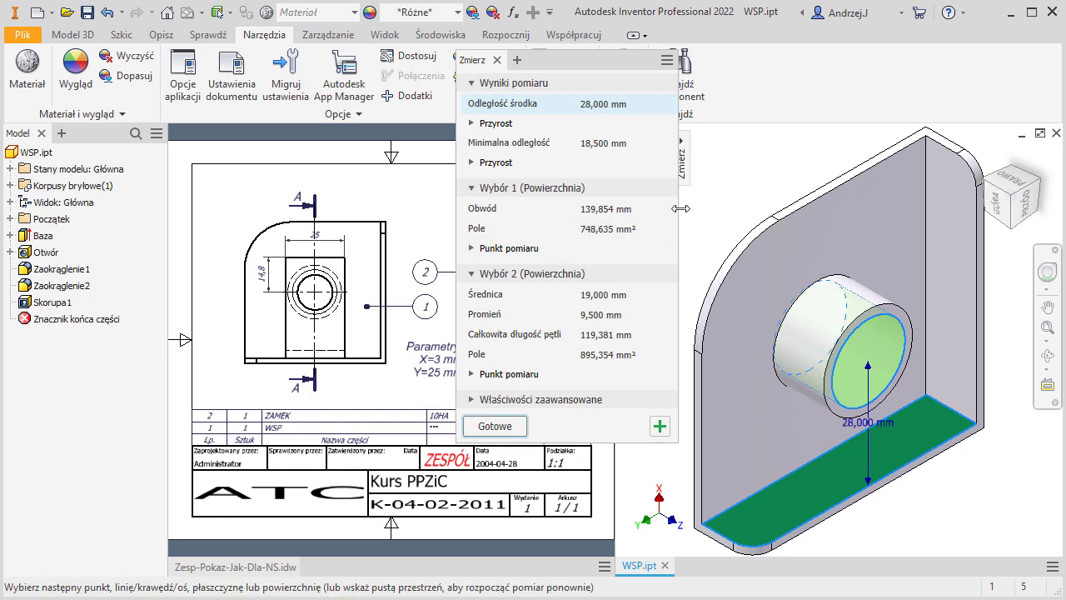
key("Escape")
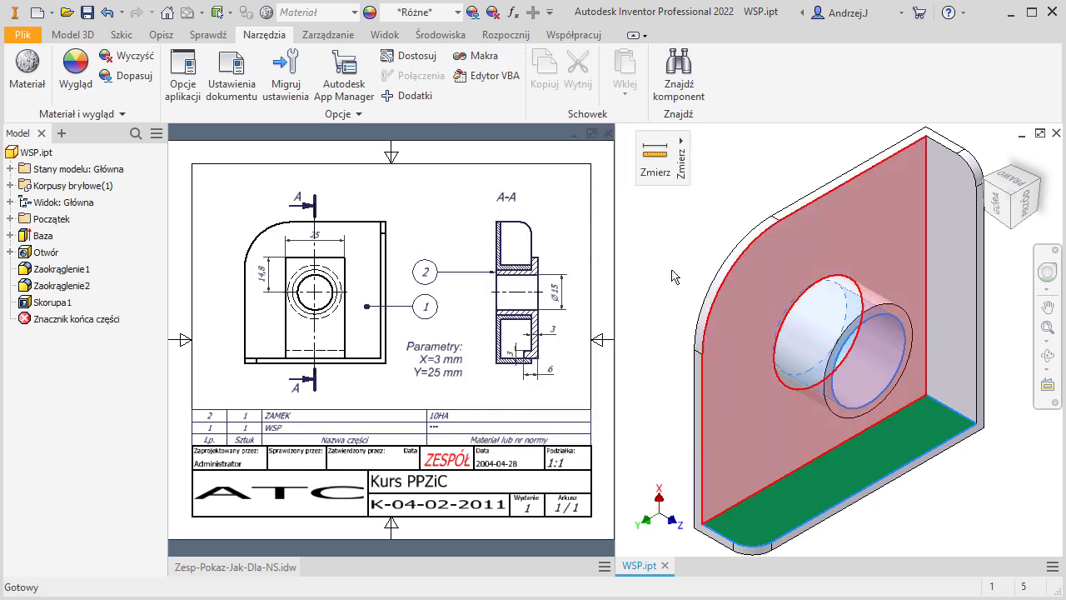
Measure the sleeve bore's 19 mm diameter
left_click(658, 246)
left_click(861, 377)
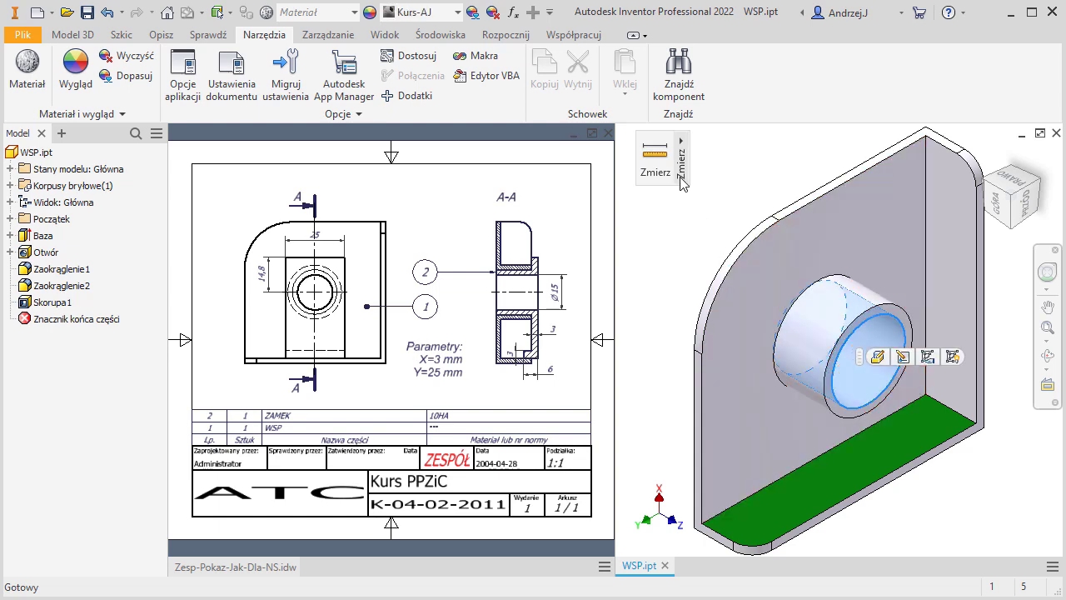
left_click(656, 163)
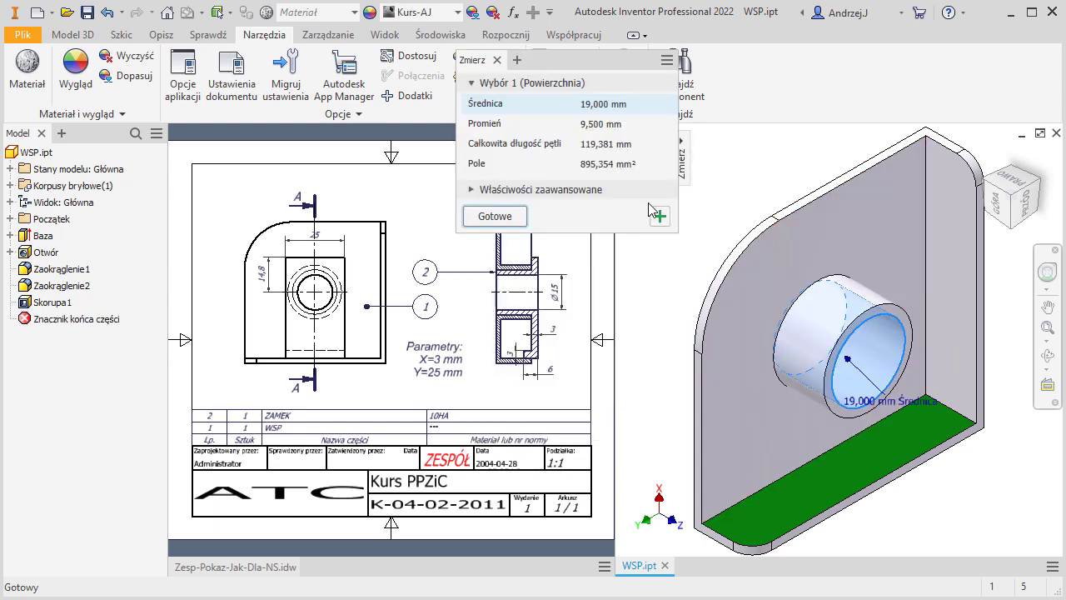
key("Escape")
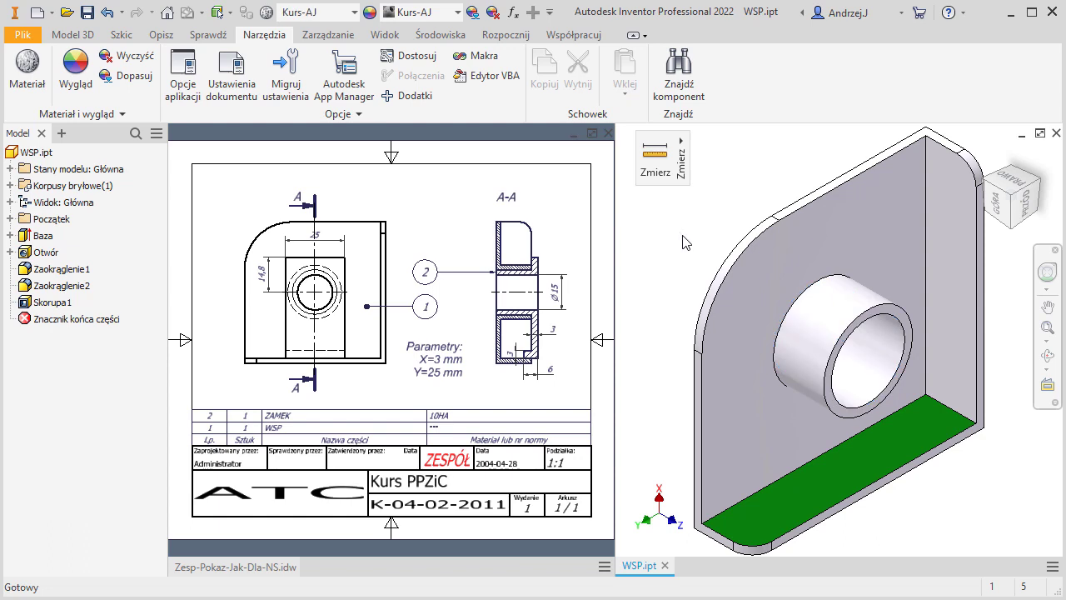
Measure the 15 mm distance from the sleeve's end face to the face around the plate's hole
scroll(821, 308, "down", 3)
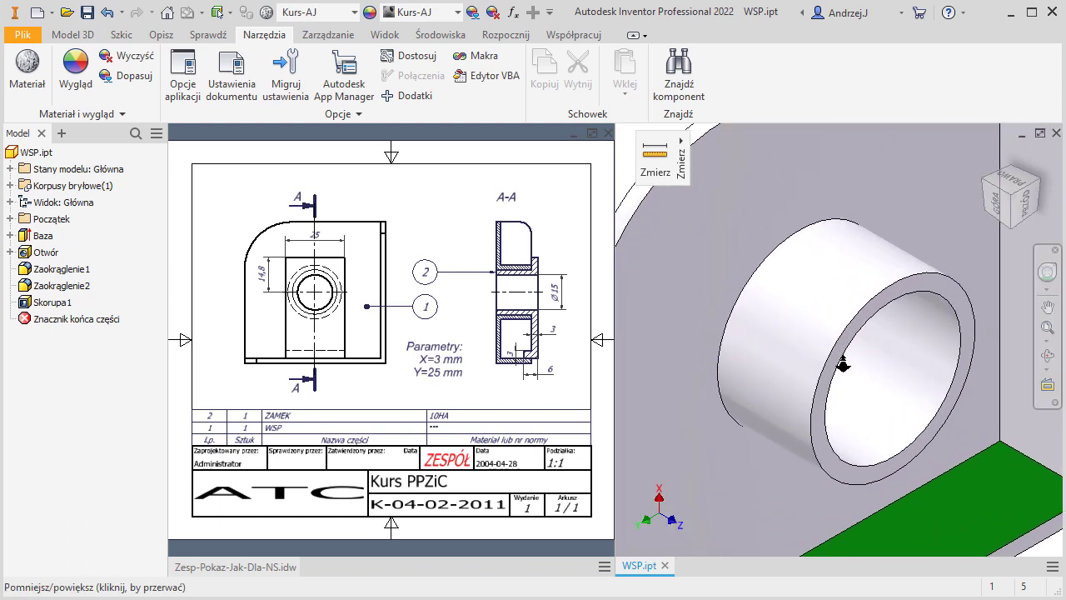
left_click(846, 337)
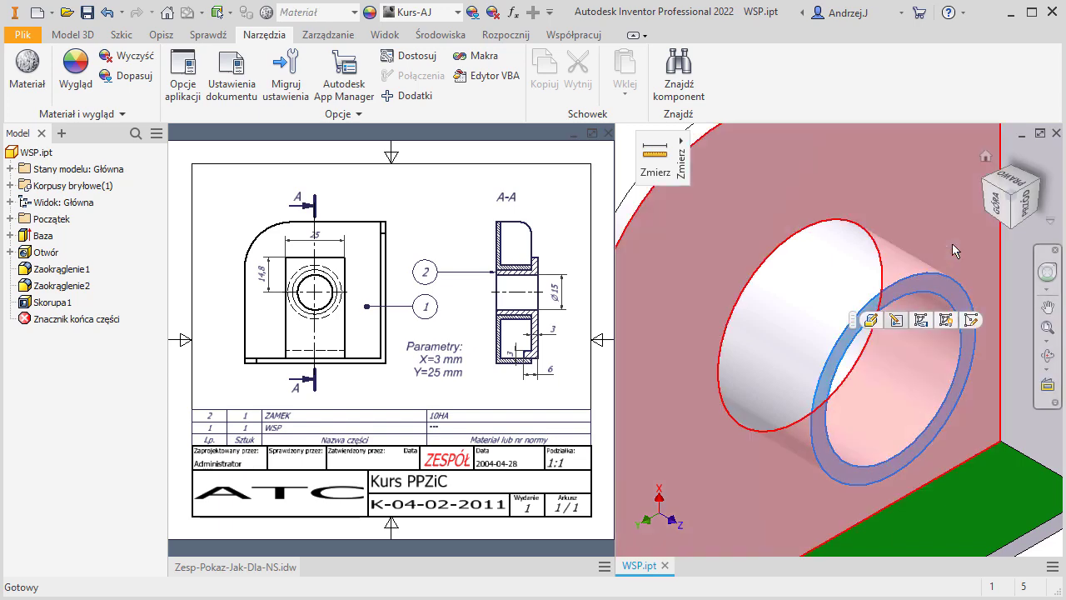
left_click(985, 185)
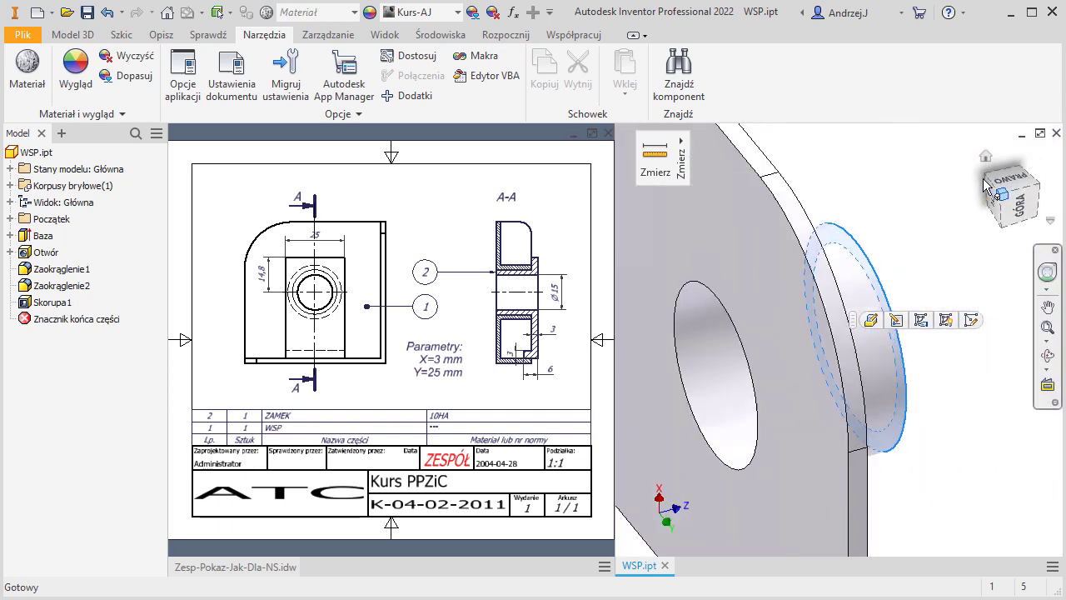
left_click(743, 257)
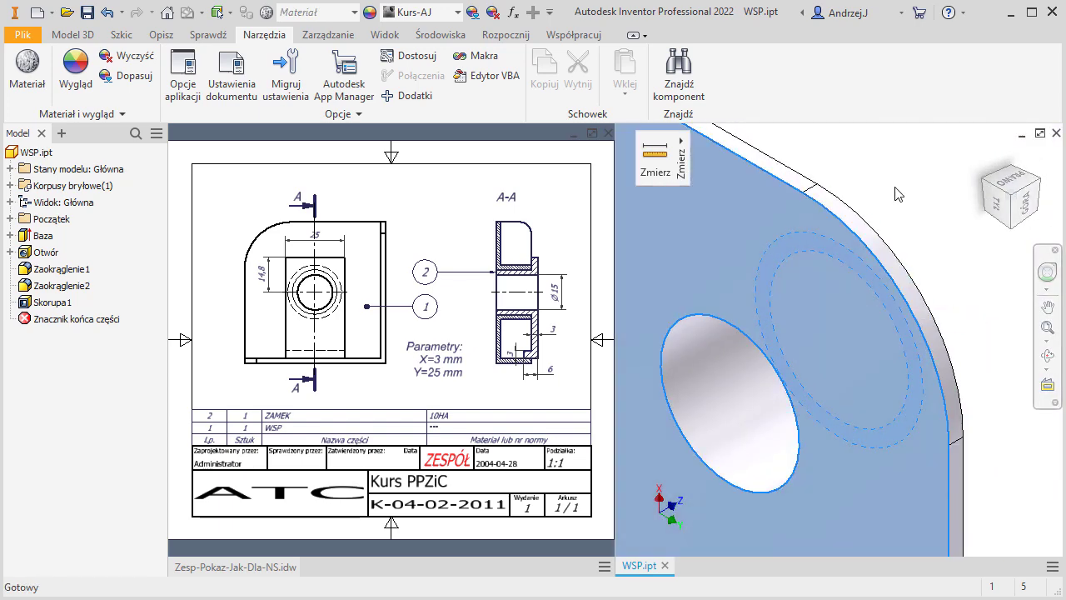
left_click(676, 164)
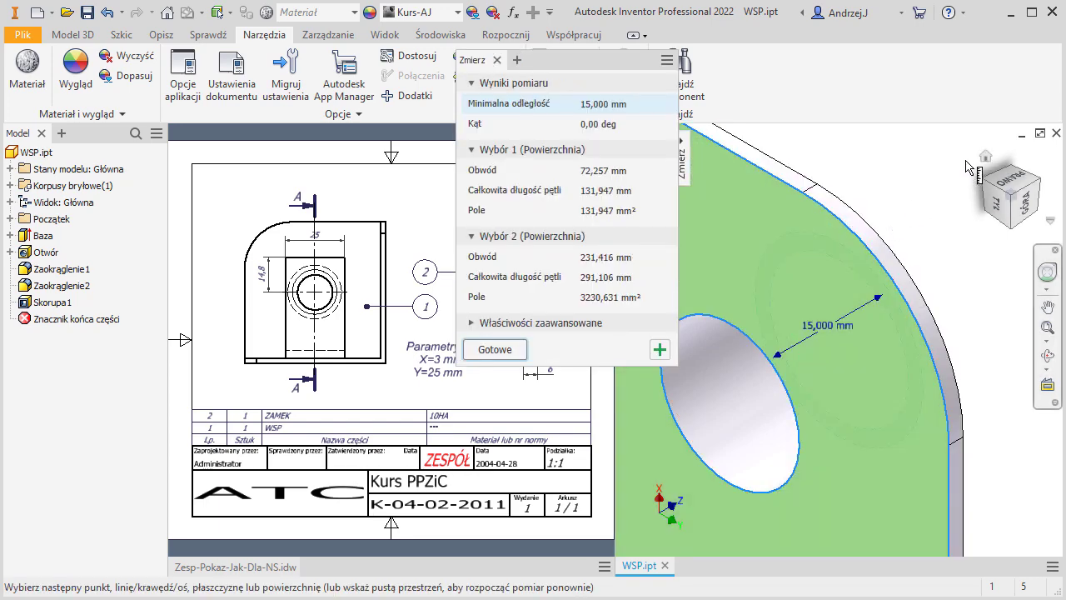
left_click(985, 158)
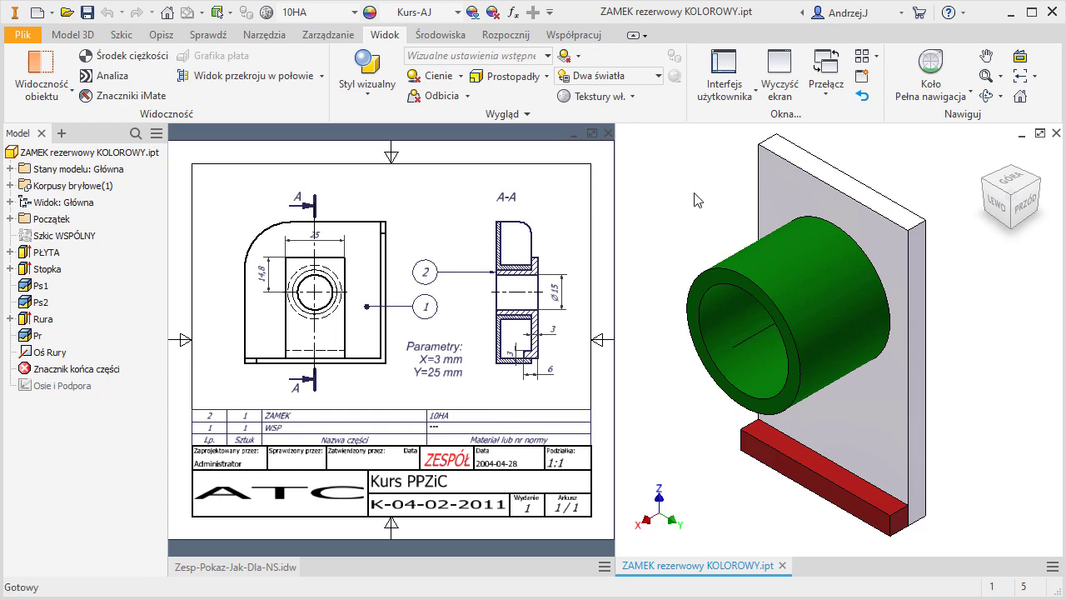
Set the coloured ZAMEK part's parameter X to 1 mm
left_click(510, 11)
left_click(270, 97)
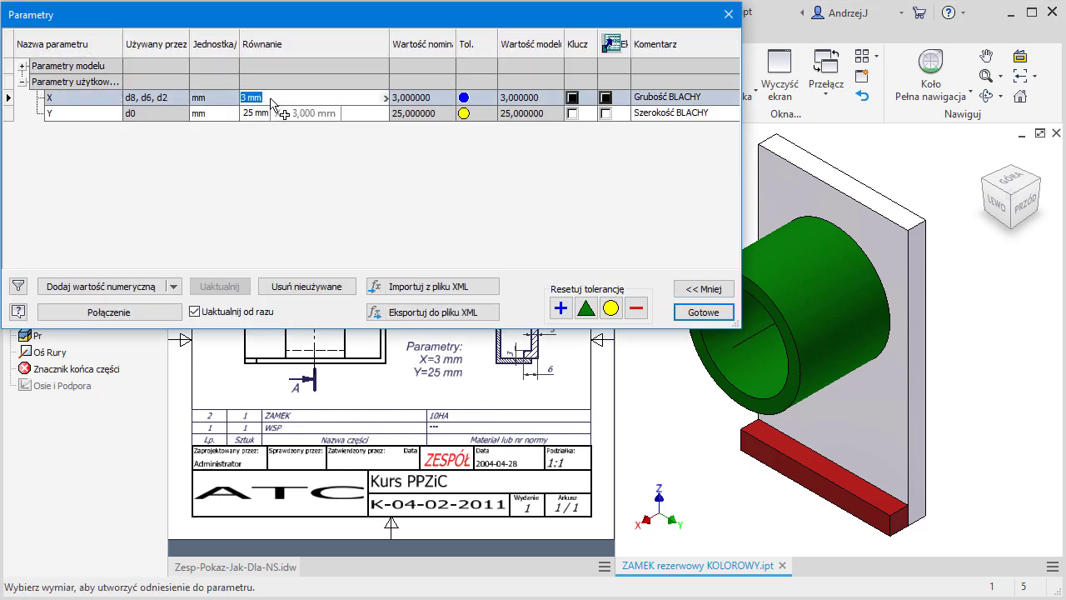
type("1")
key("Return")
key("Return")
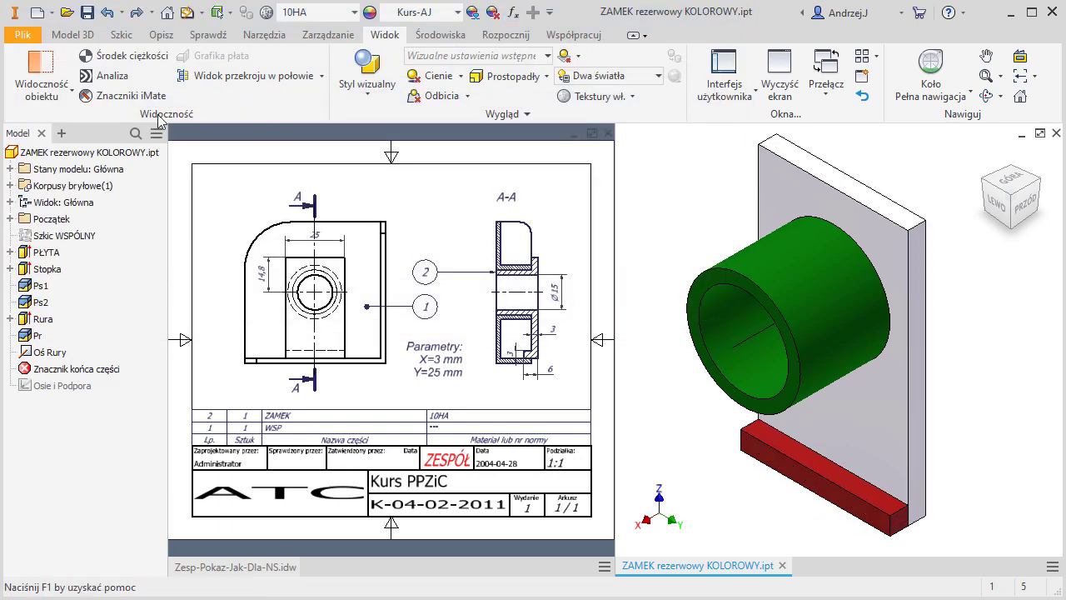
Try parameter Y at 33 mm, undo that change, and close the part window
left_click(512, 12)
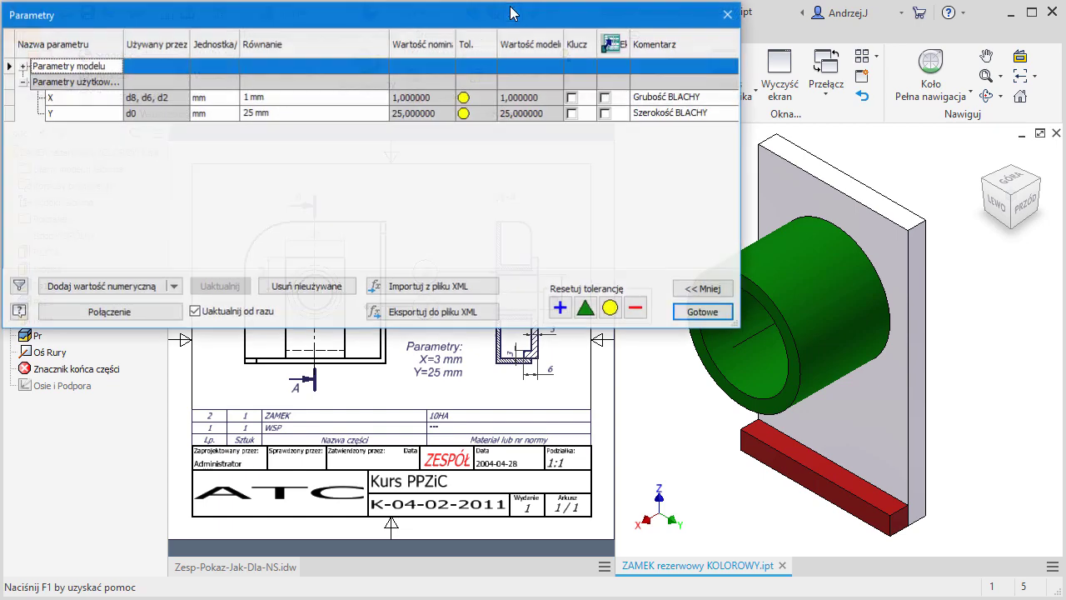
left_click(263, 114)
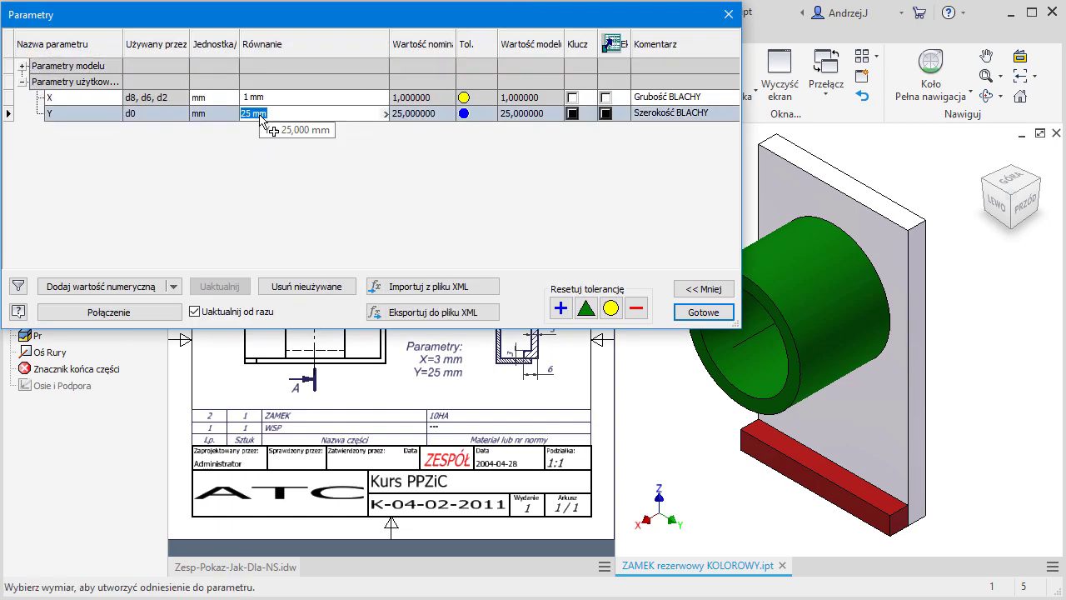
type("33")
key("Return")
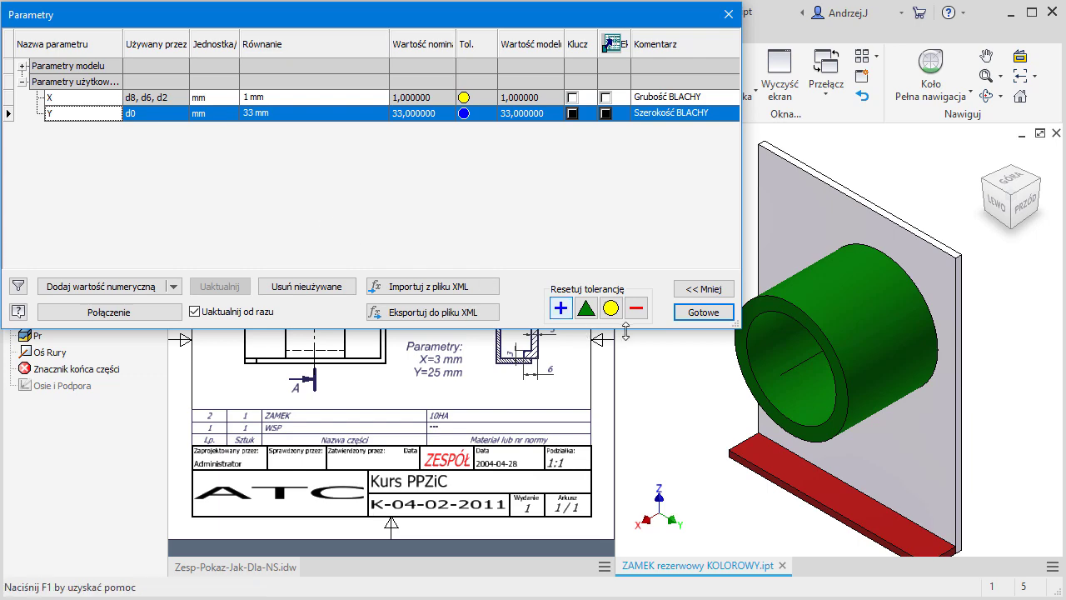
key("Return")
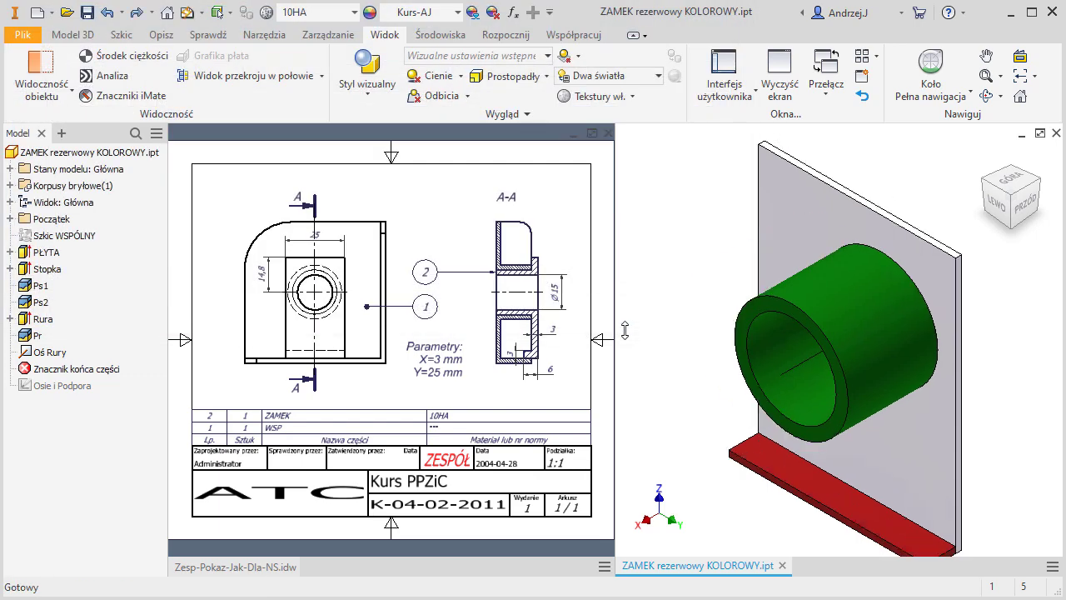
key("ctrl+z")
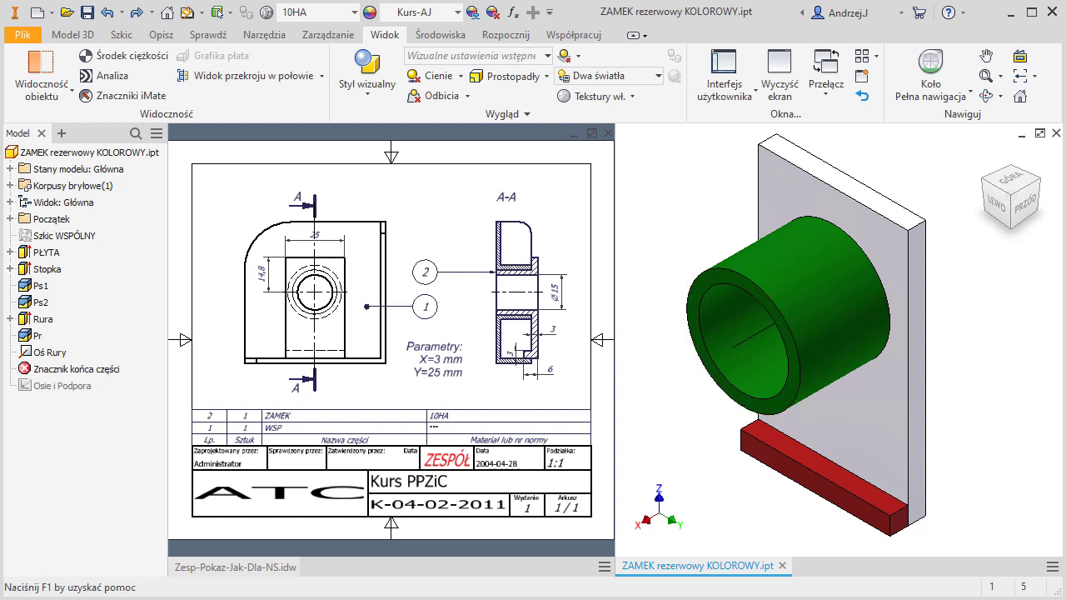
mouse_move(1010, 196)
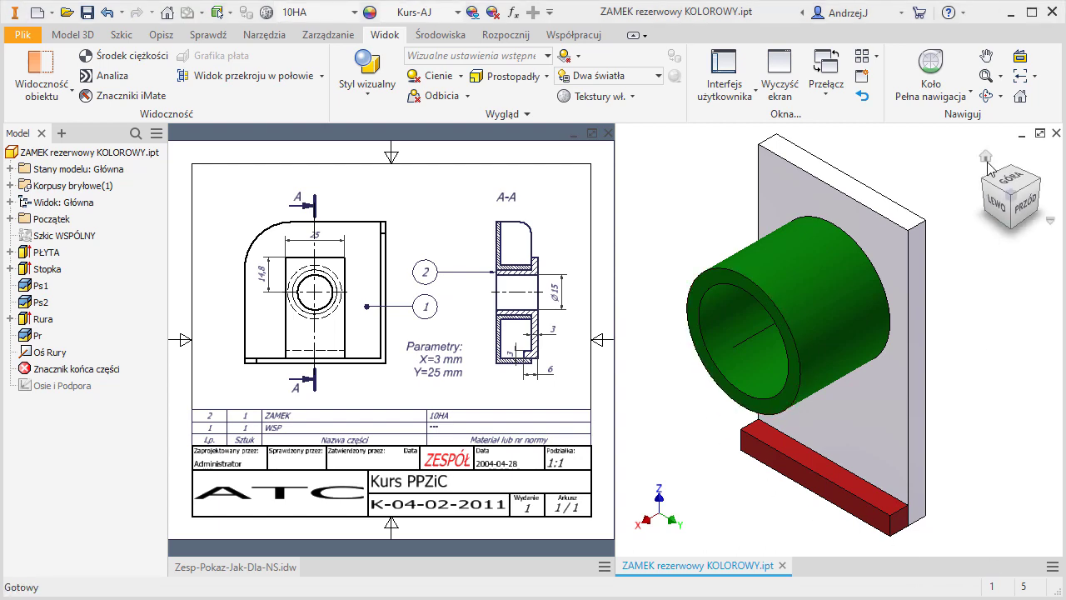
left_click(1056, 133)
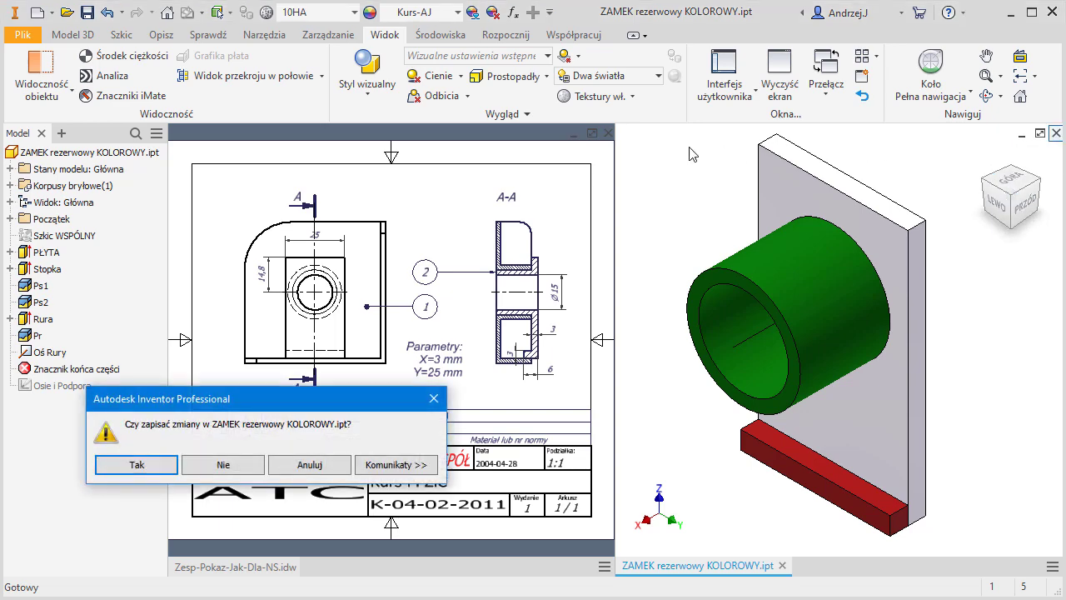
Discard the coloured part's changes, then open the drawing view's assembly and its ZAMEK part
left_click(223, 464)
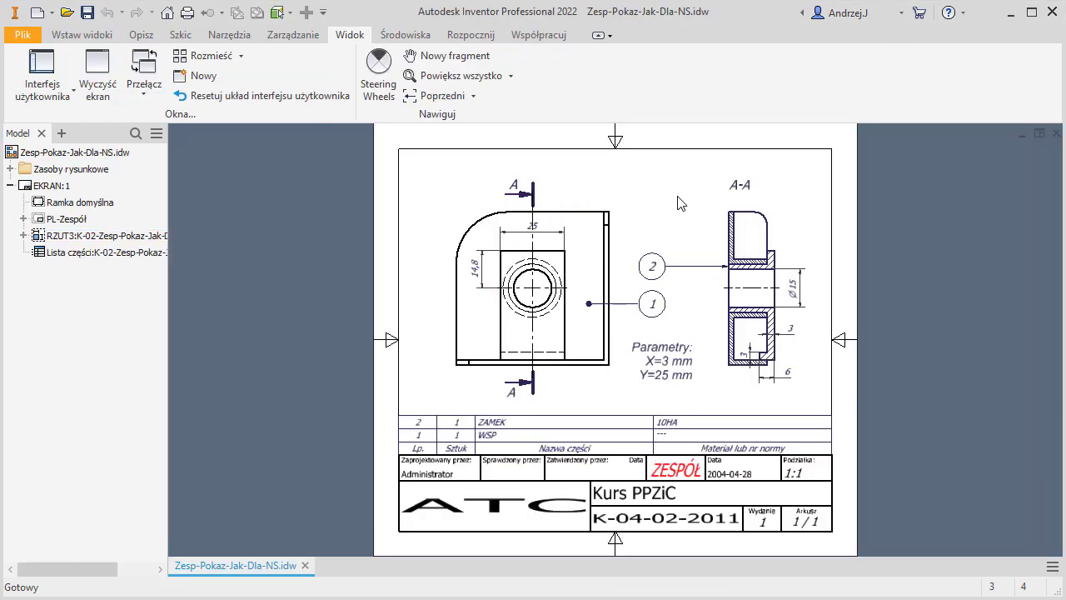
right_click(606, 201)
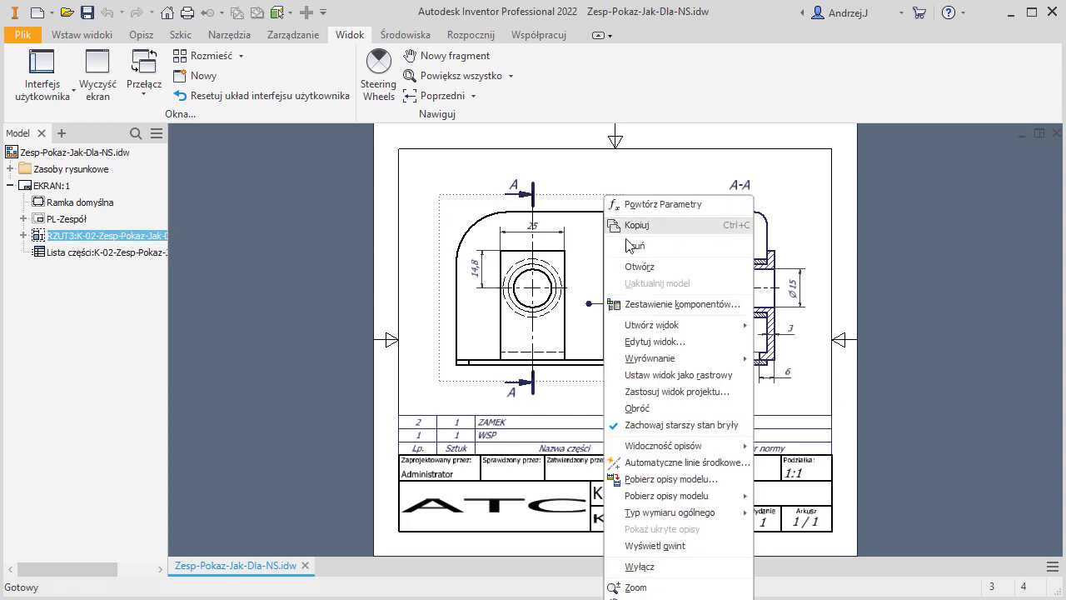
left_click(639, 268)
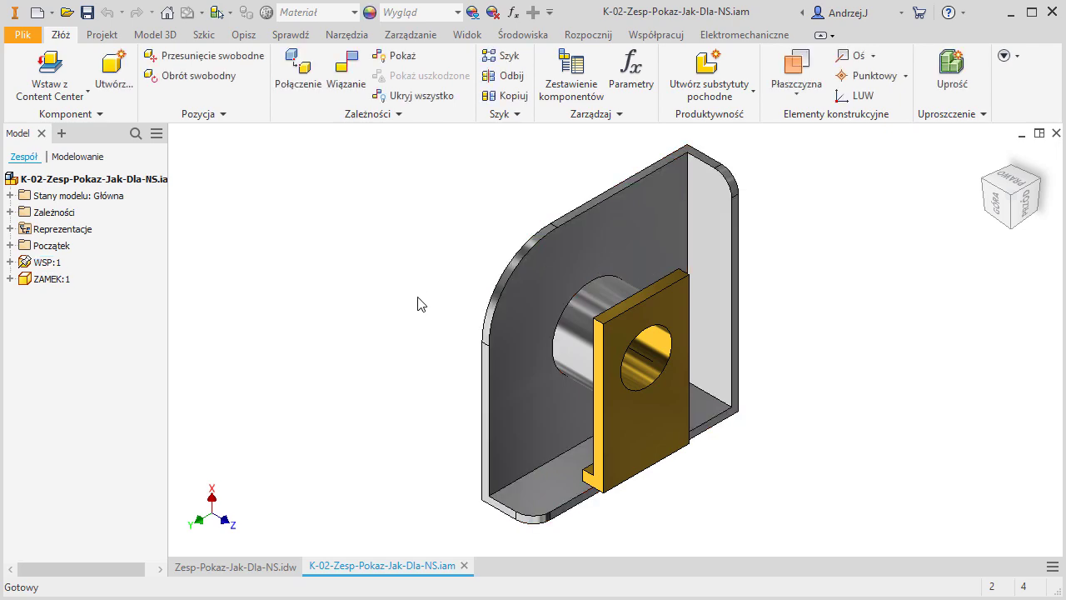
right_click(620, 414)
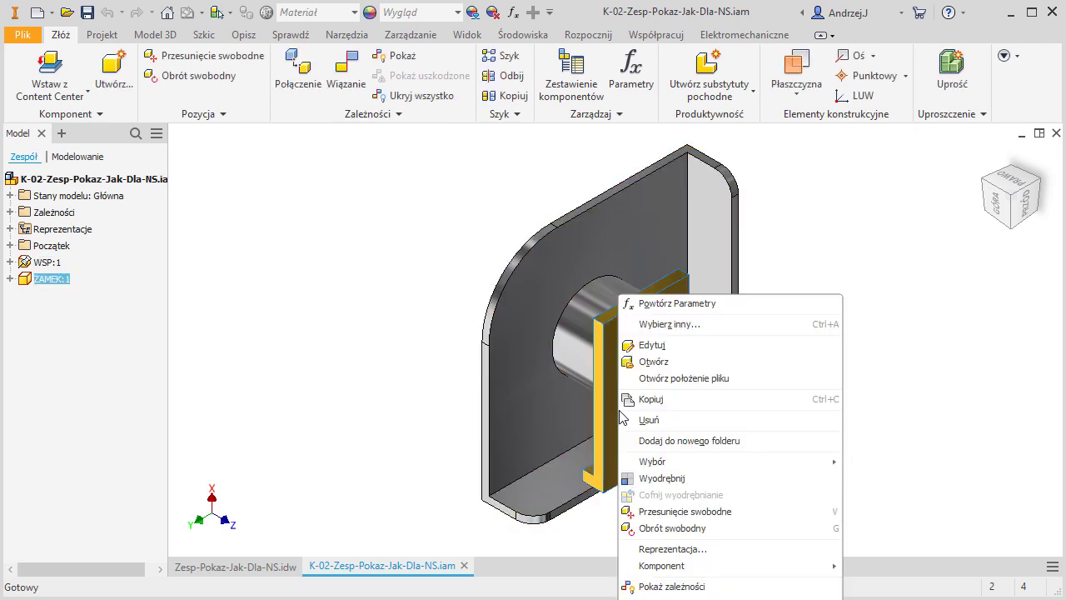
left_click(662, 362)
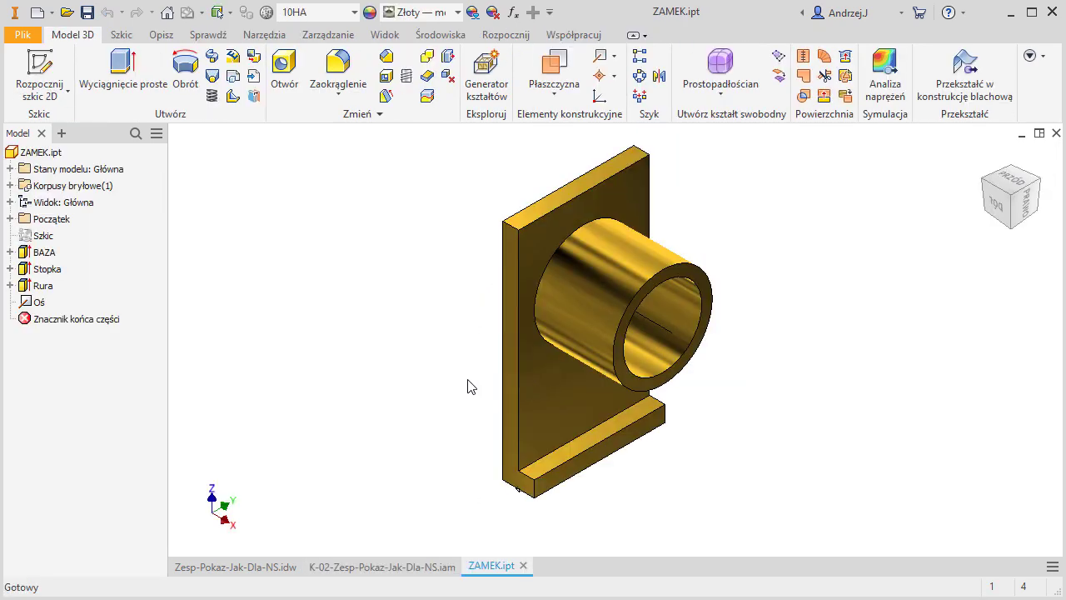
left_click(386, 35)
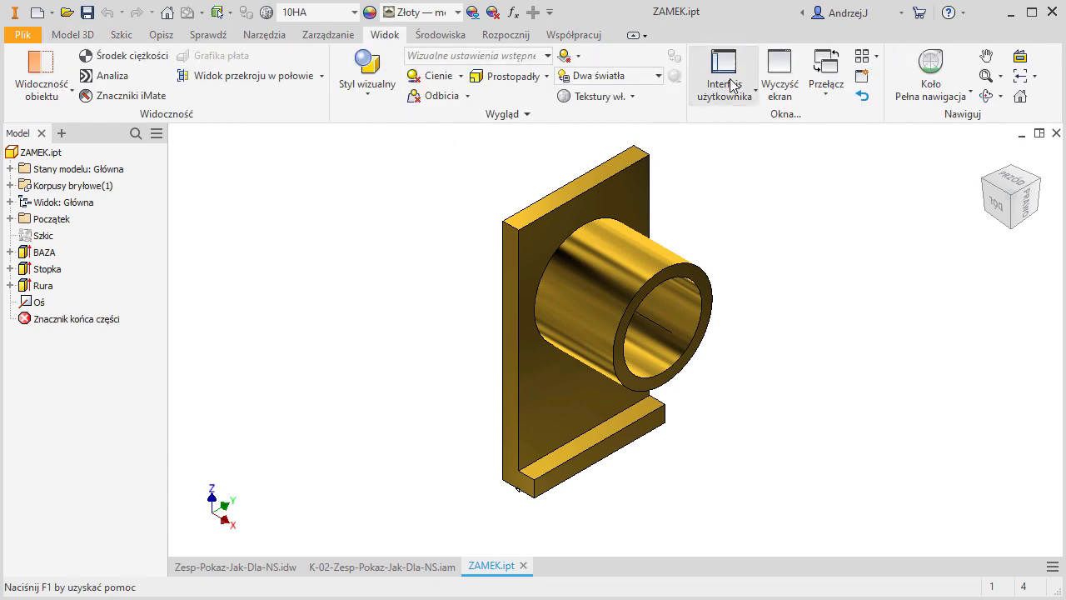
Tile the drawing, assembly and part windows, set ZAMEK's X to 1 mm, and update the assembly
left_click(862, 56)
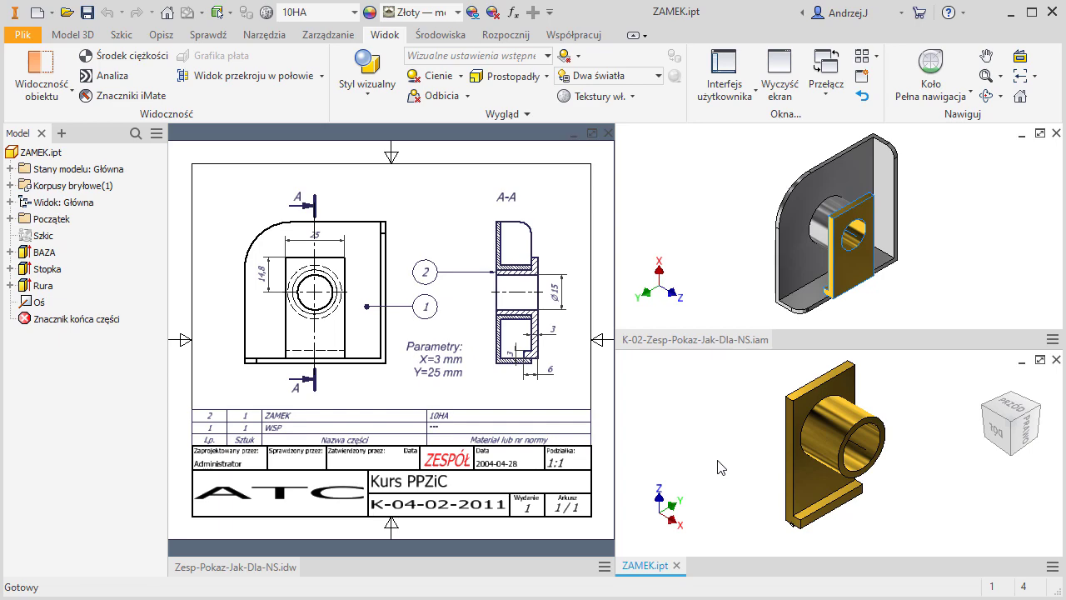
left_click(513, 12)
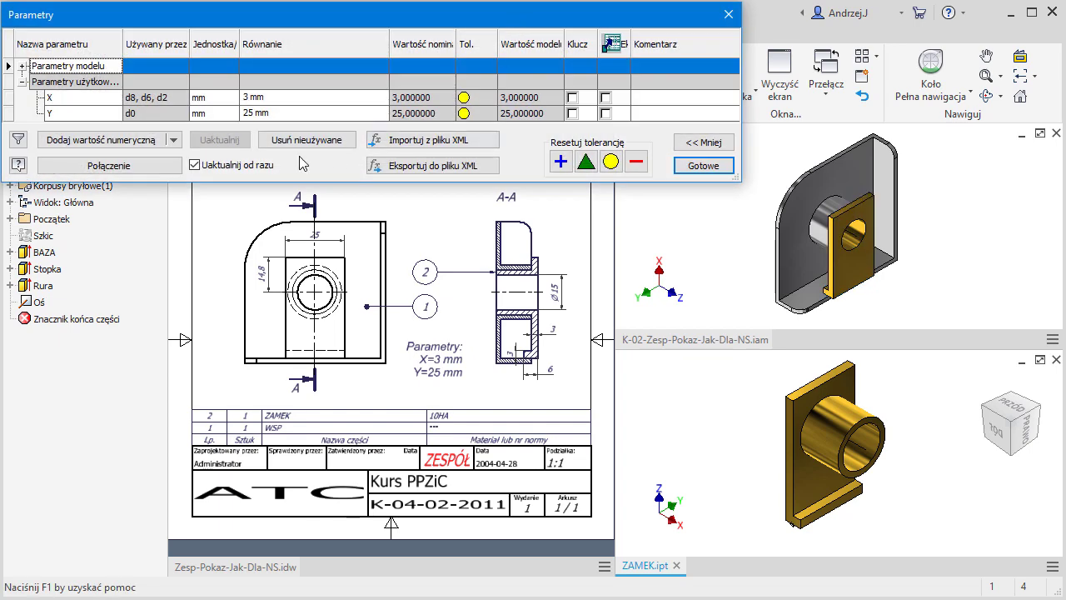
left_click(267, 98)
type("1")
key("Return")
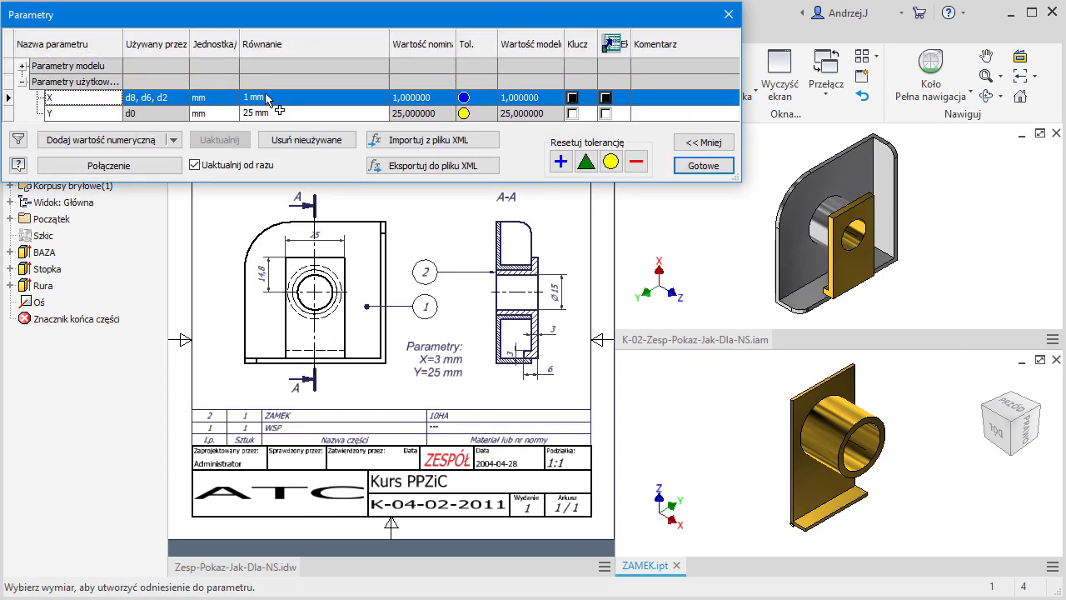
key("Return")
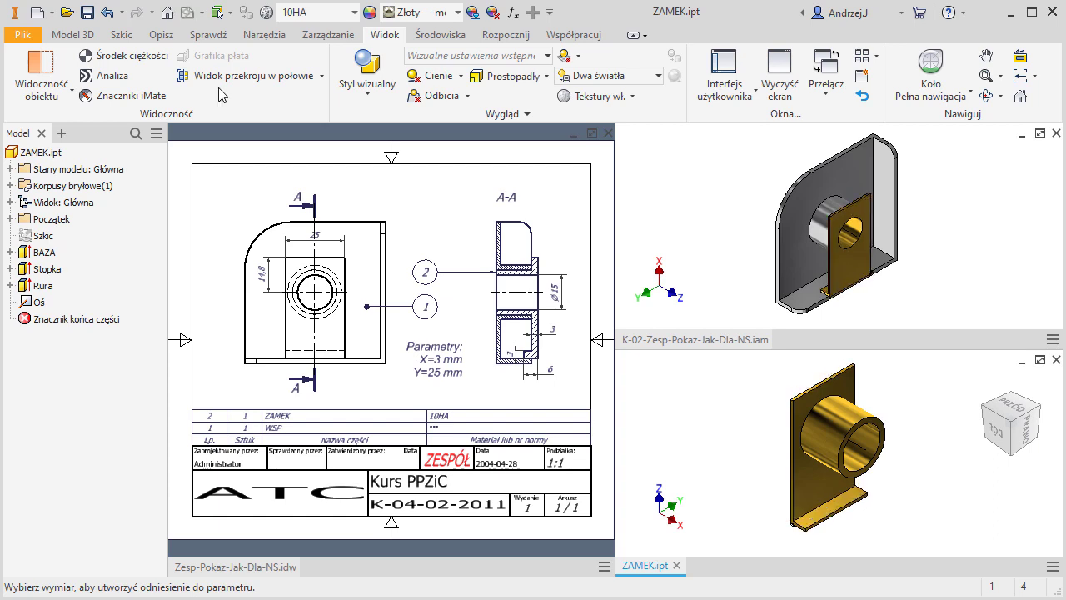
left_click(747, 181)
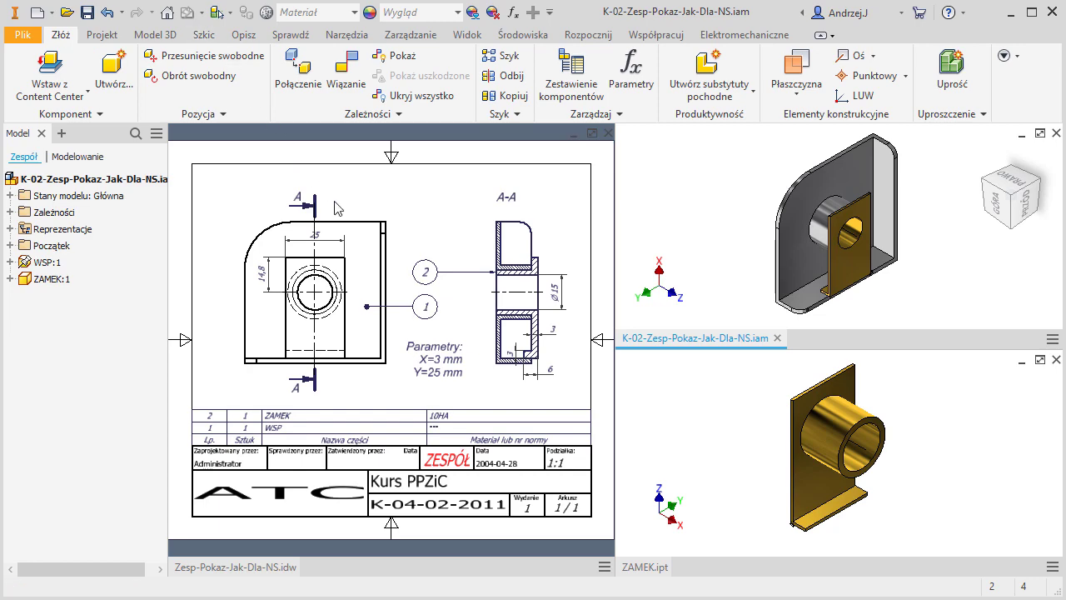
Update the drawing for X = 1 mm and zoom onto section A-A to check the dimension
left_click(438, 190)
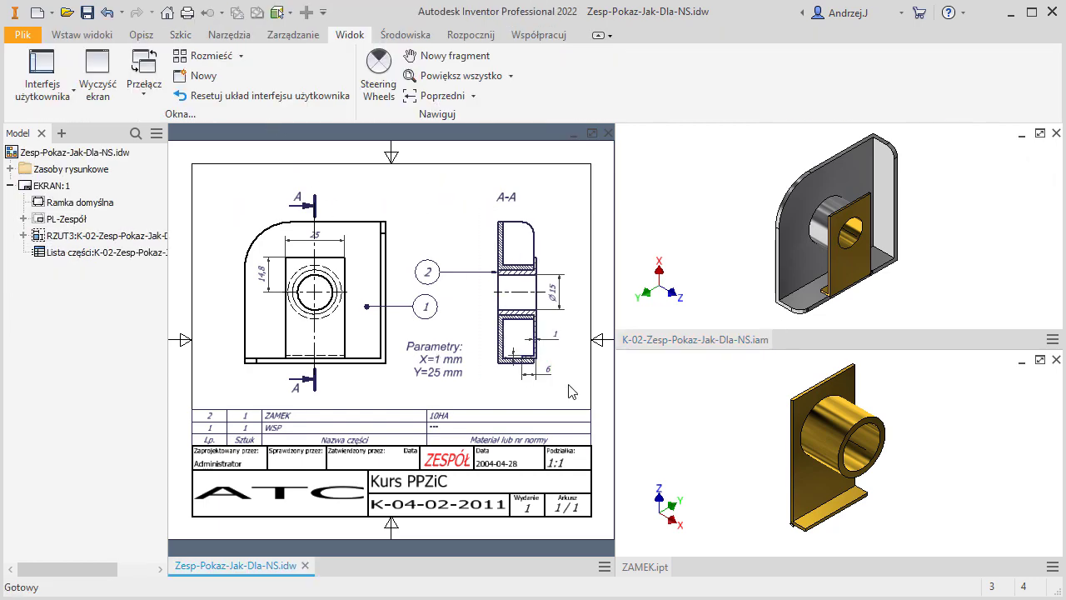
scroll(570, 392, "up", 5)
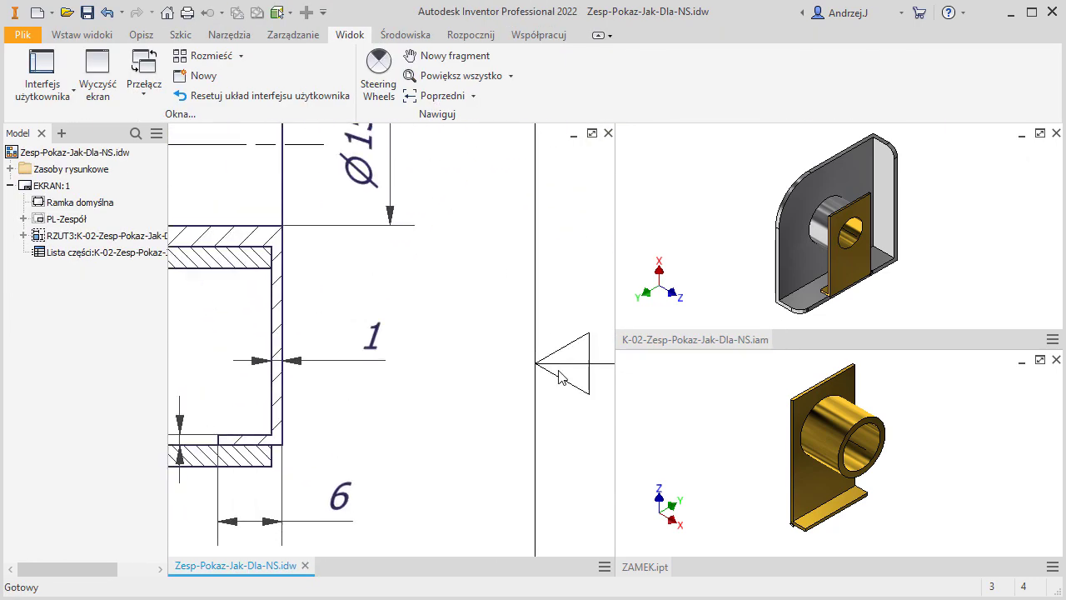
scroll(533, 393, "down", 1)
scroll(533, 393, "down", 1)
scroll(533, 393, "down", 1)
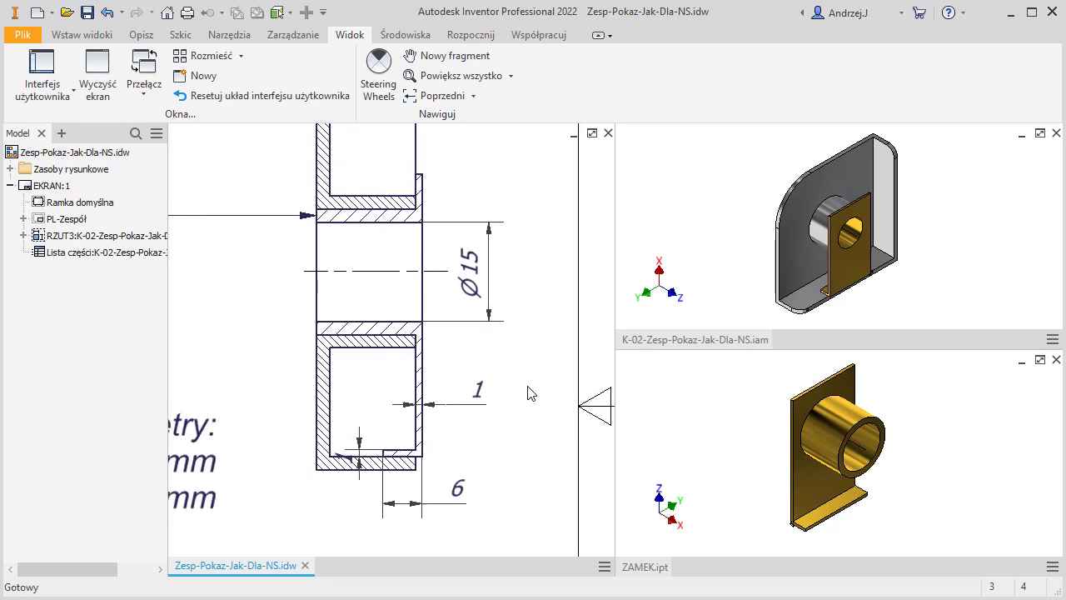
scroll(532, 394, "down", 1)
scroll(531, 394, "down", 1)
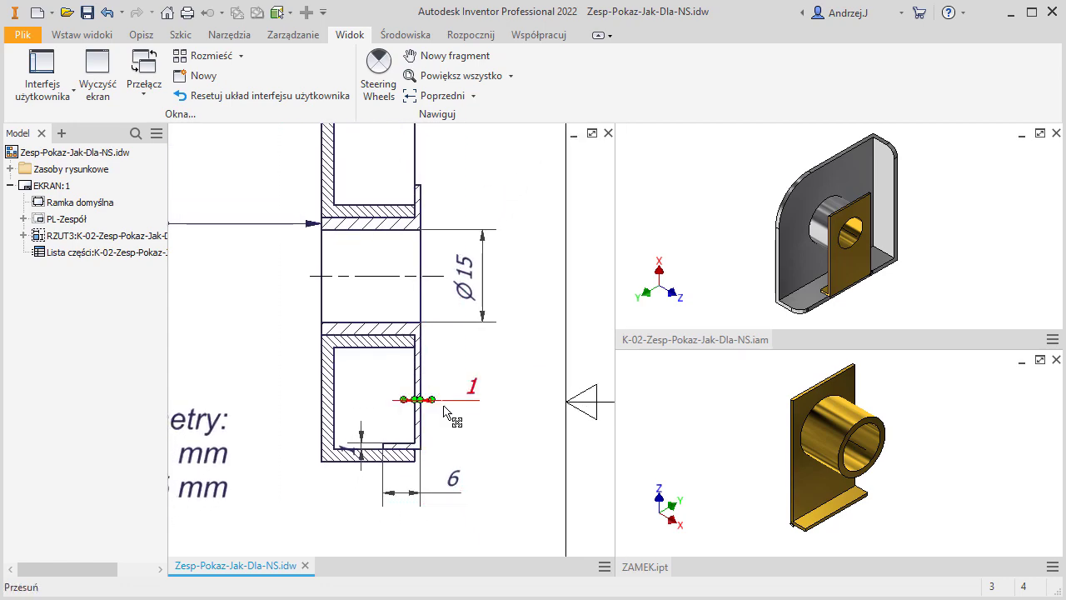
scroll(459, 438, "down", 1)
scroll(459, 438, "down", 1)
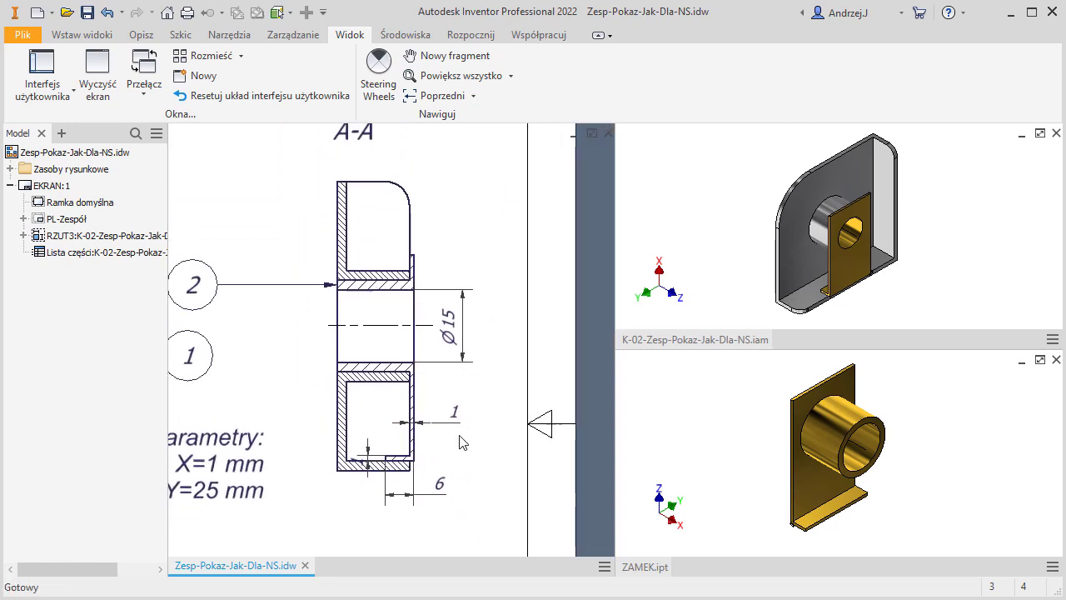
scroll(458, 438, "down", 1)
middle_click_drag(419, 481, 458, 477)
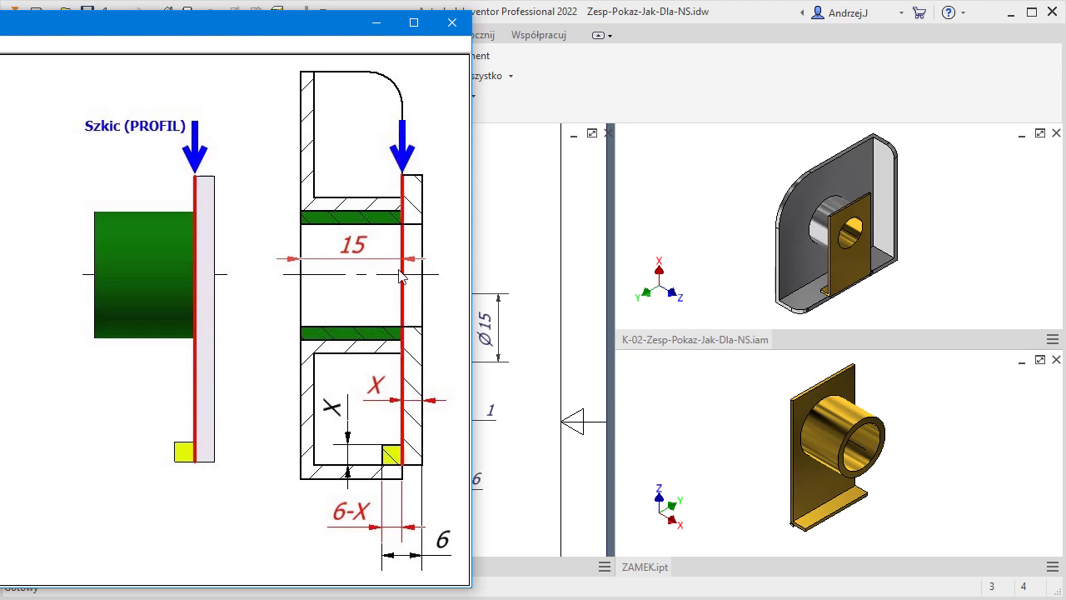
Switch between the Inventor models and the PROFIL reference sketch image in IrfanView
left_click(820, 473)
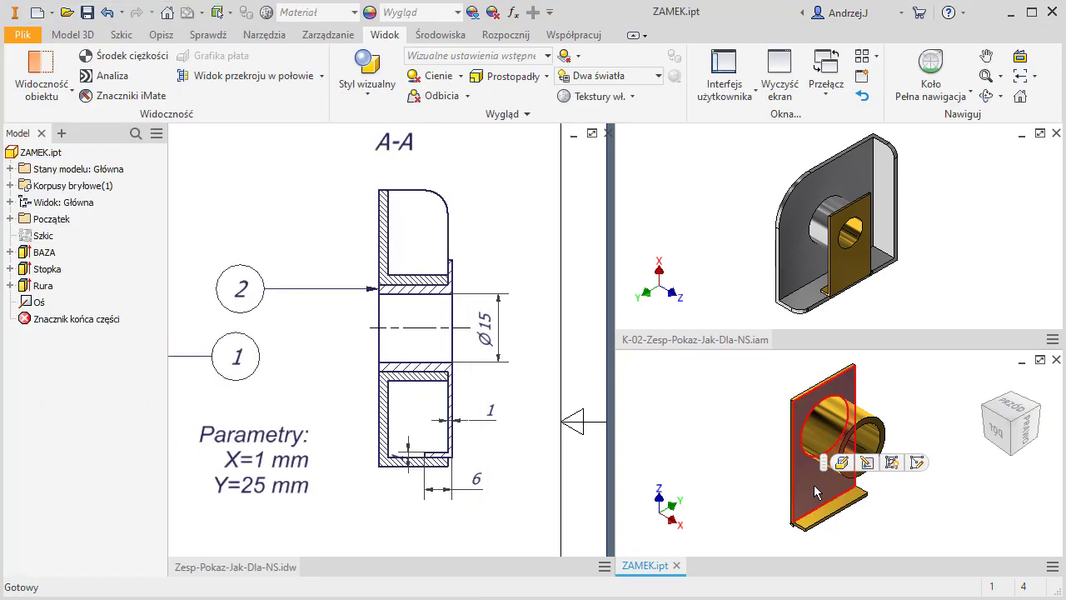
key("alt+Tab")
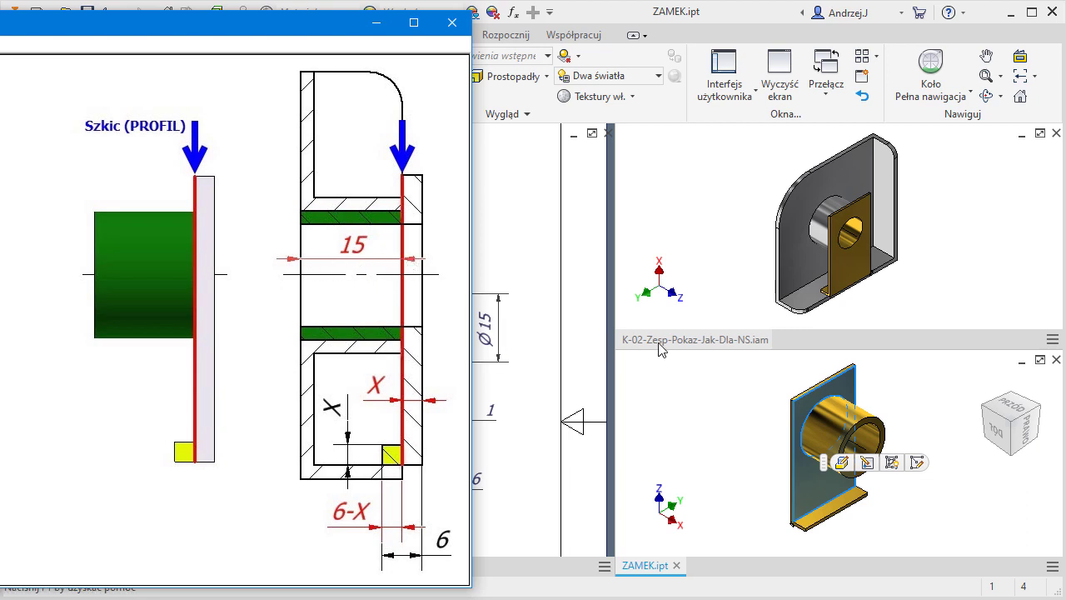
left_click(702, 364)
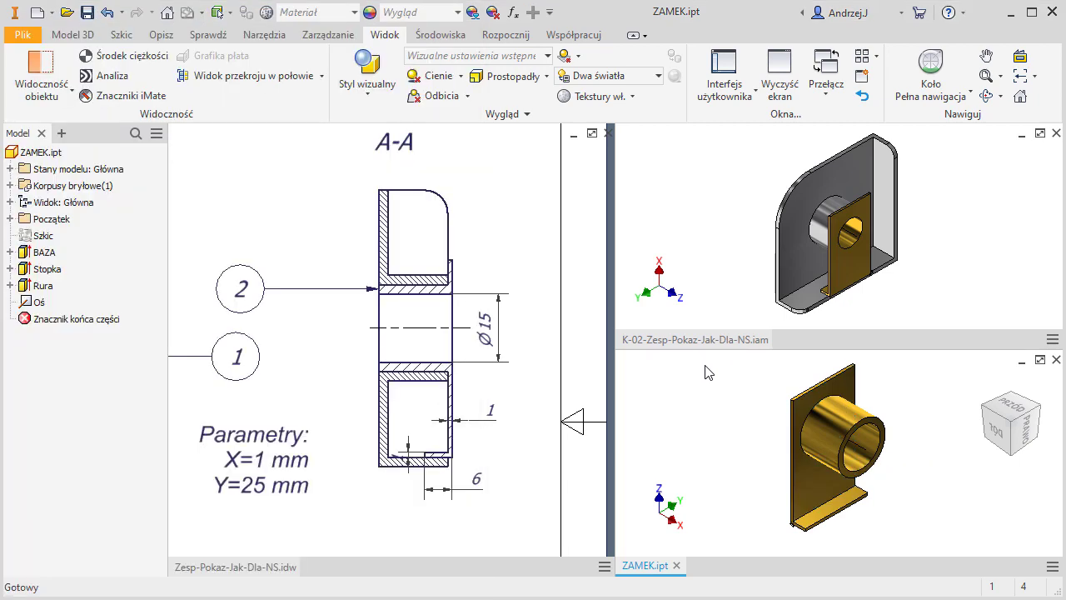
key("alt+Tab")
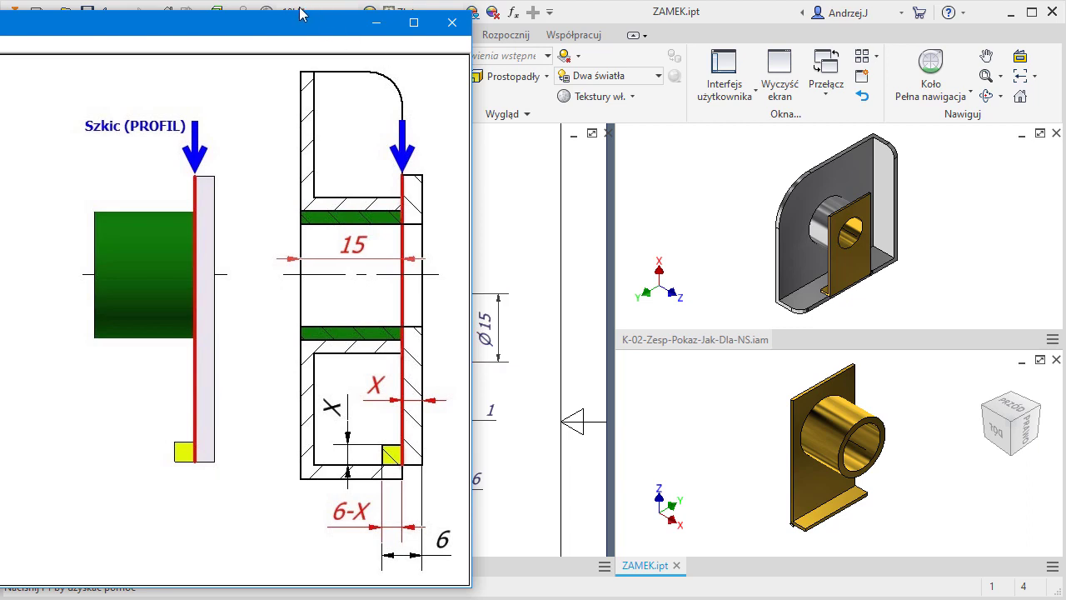
View the next reference image with the extra PROFIL figure, shift the viewer right, then return to Inventor
key("space")
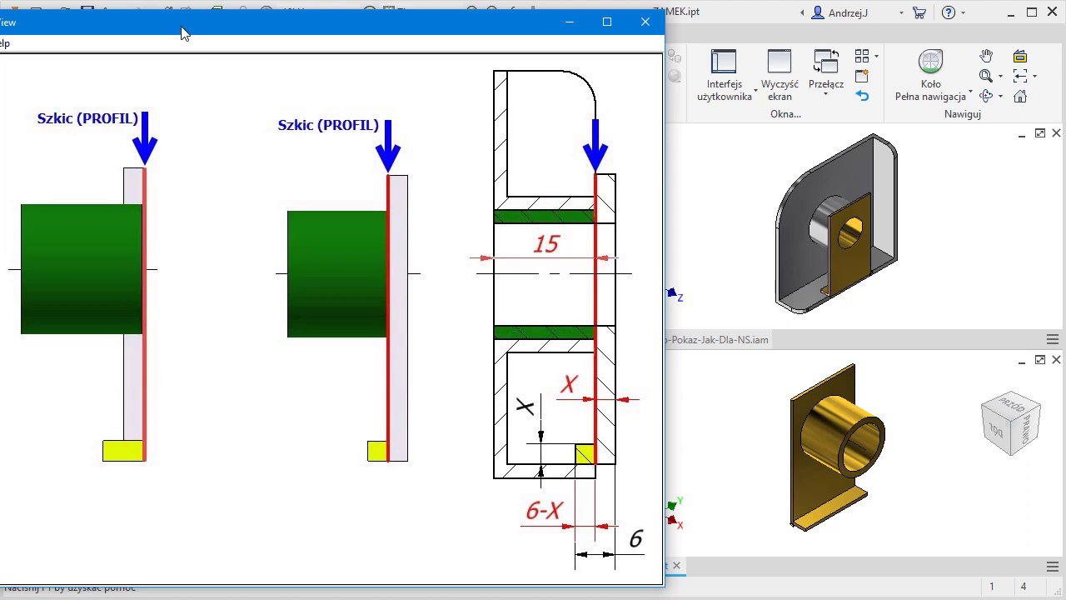
left_click_drag(182, 28, 387, 26)
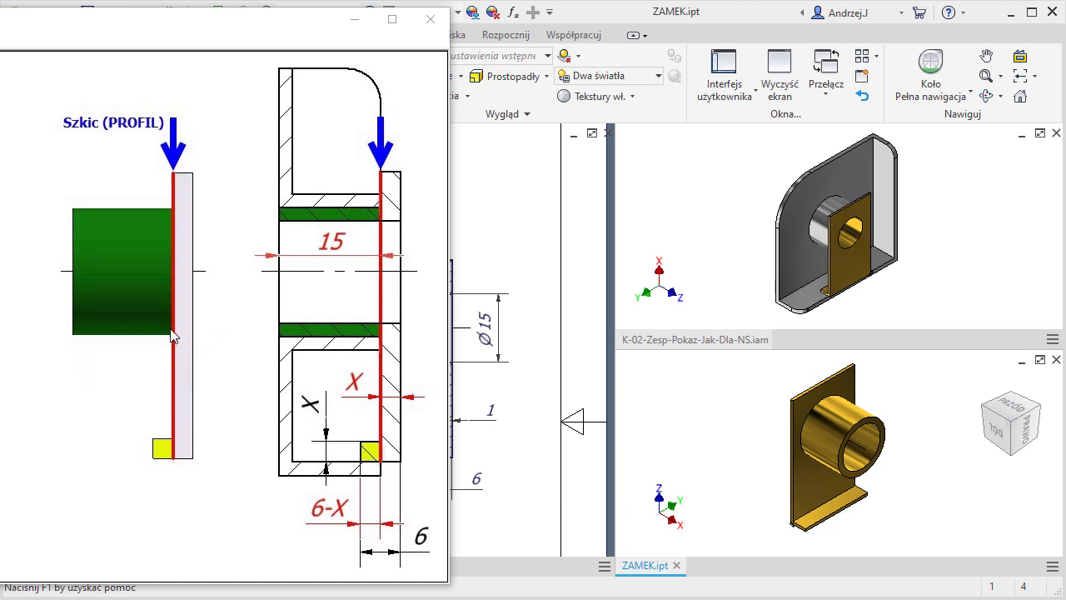
left_click_drag(105, 28, 333, 26)
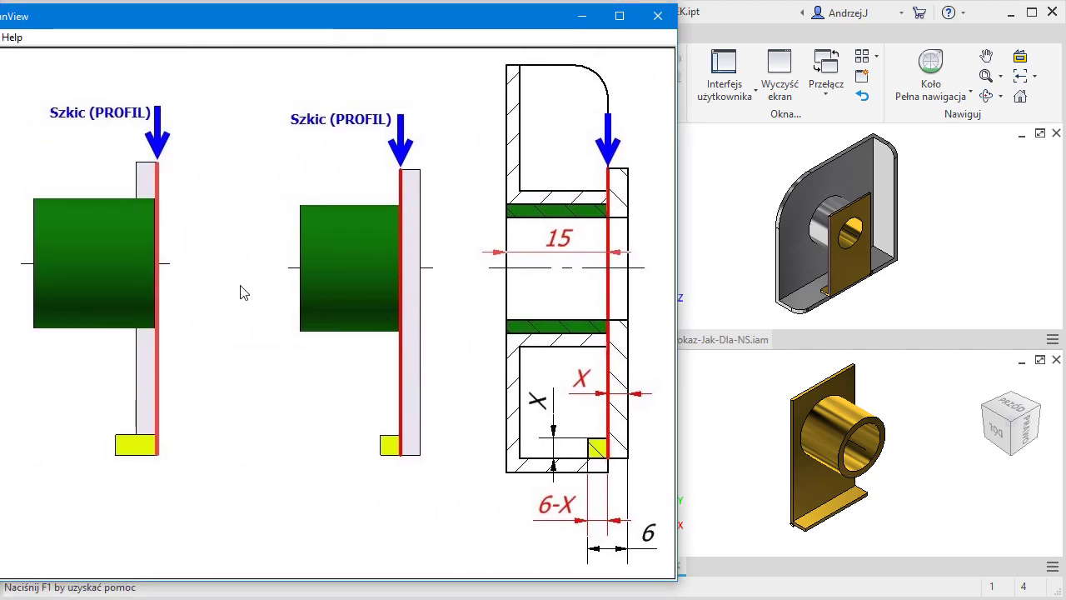
left_click(744, 27)
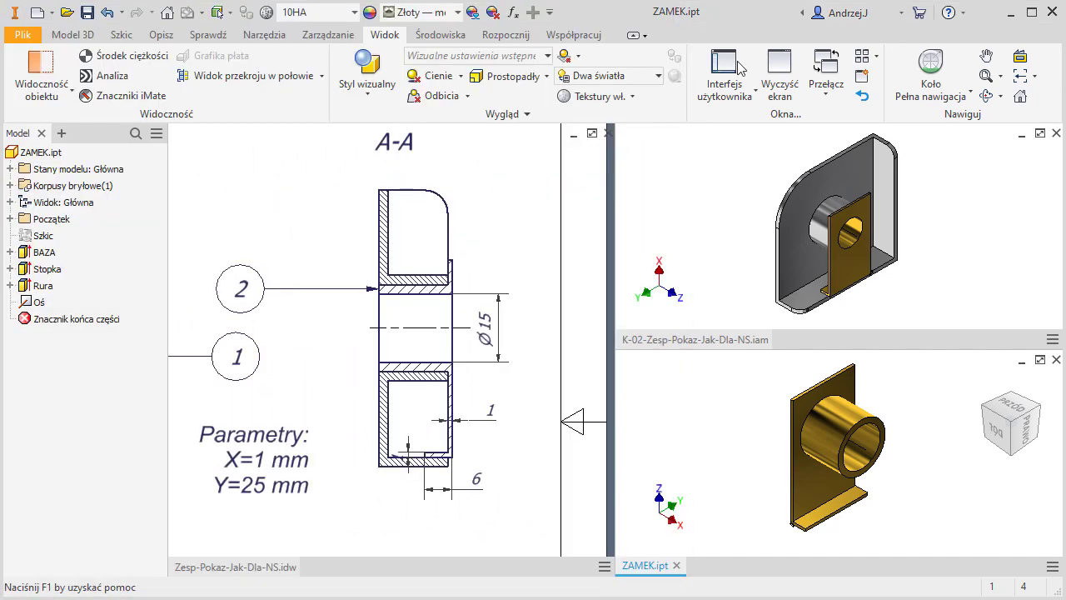
Maximise the window, switch to ZAMEK.ipt, and change parameter X from 1 mm to 3 mm
double_click(822, 340)
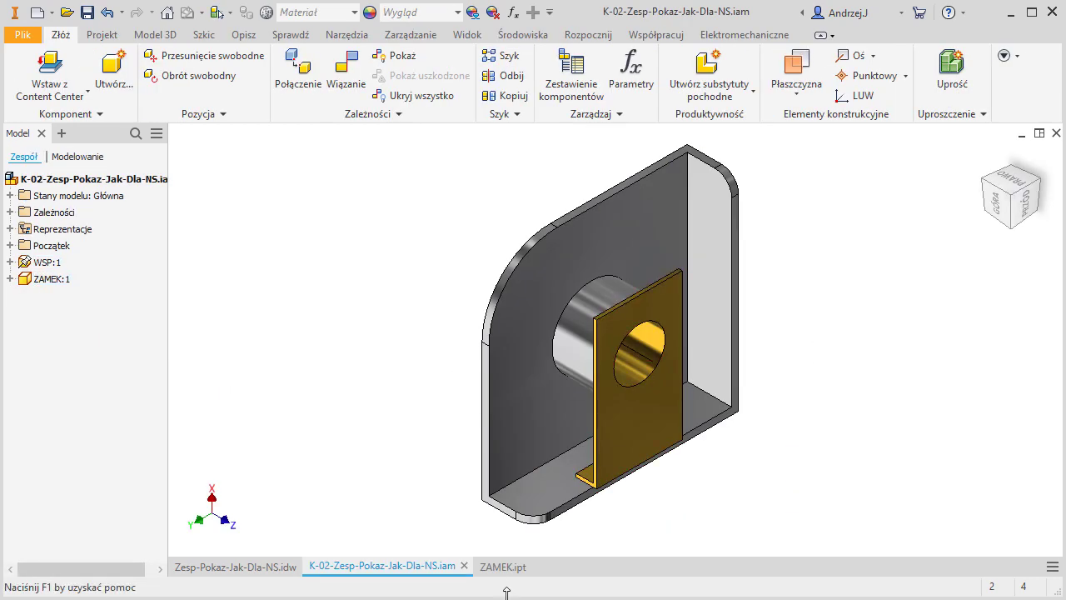
left_click(492, 566)
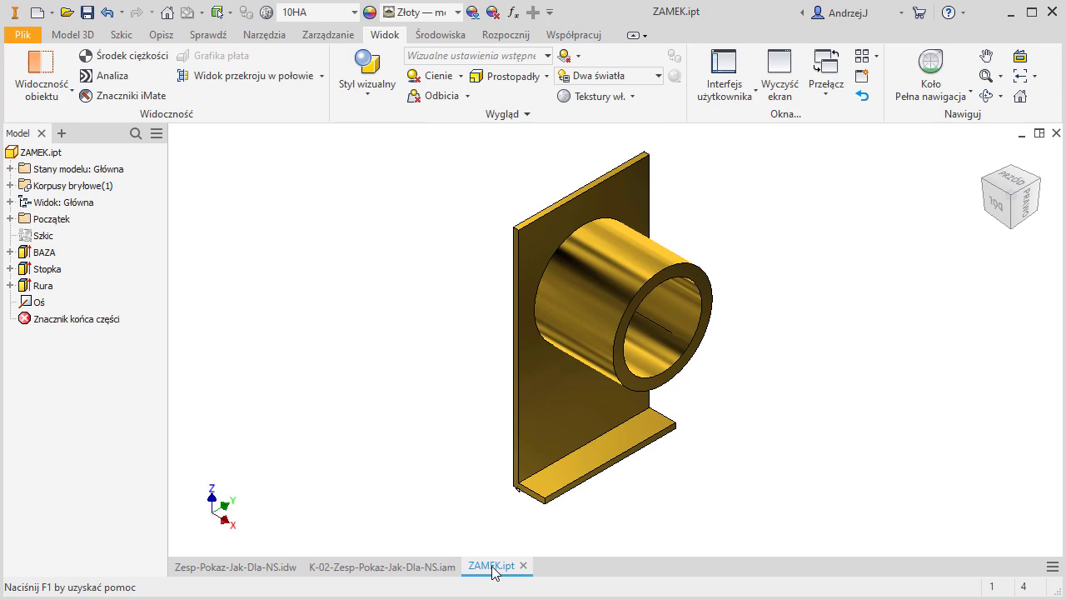
left_click(513, 12)
left_click(271, 98)
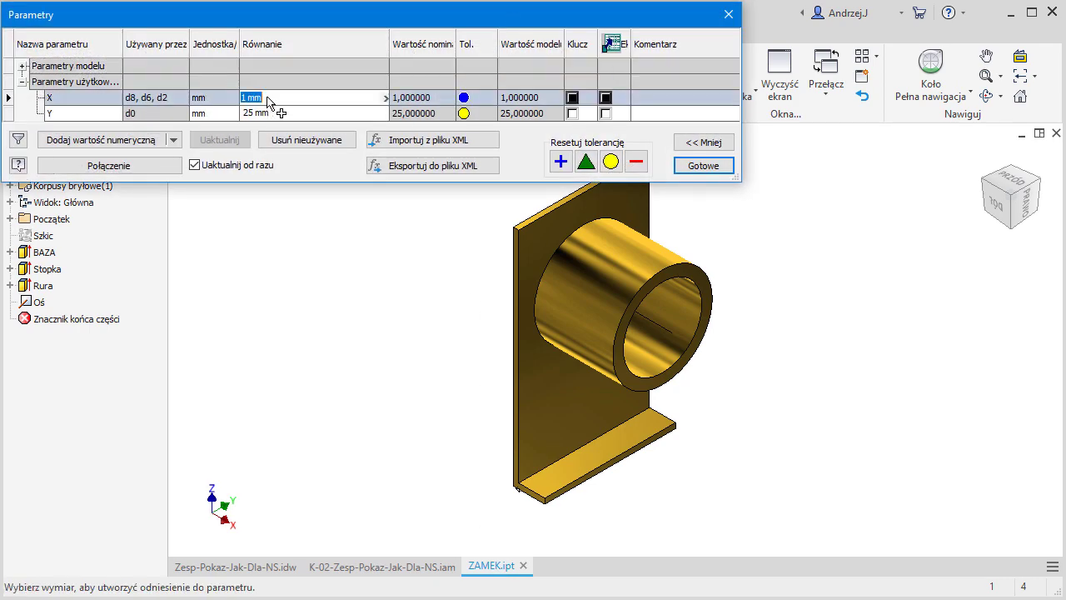
type("3")
key("Return")
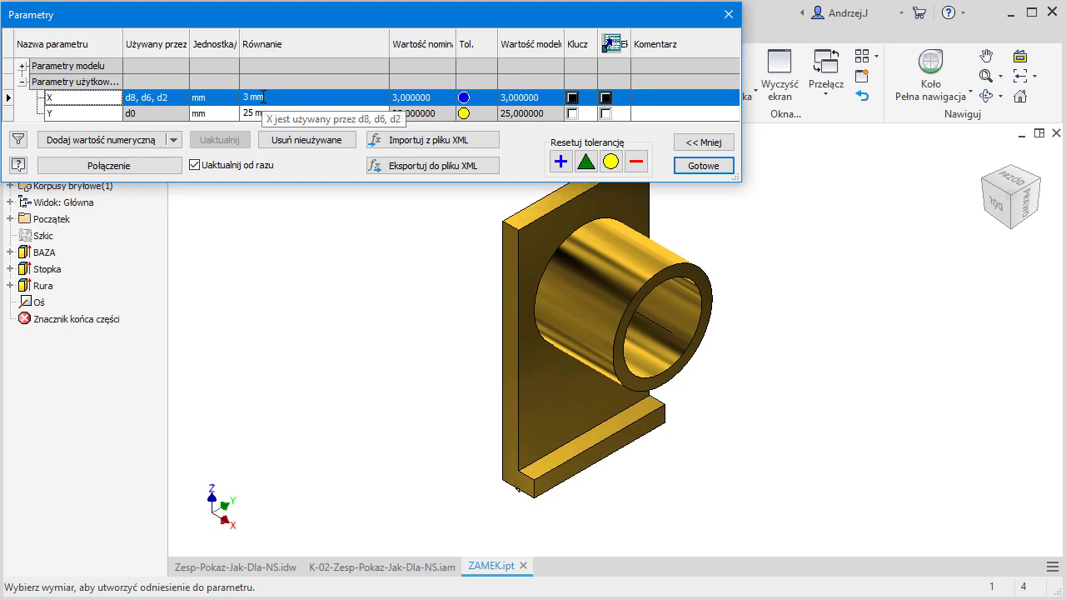
key("Return")
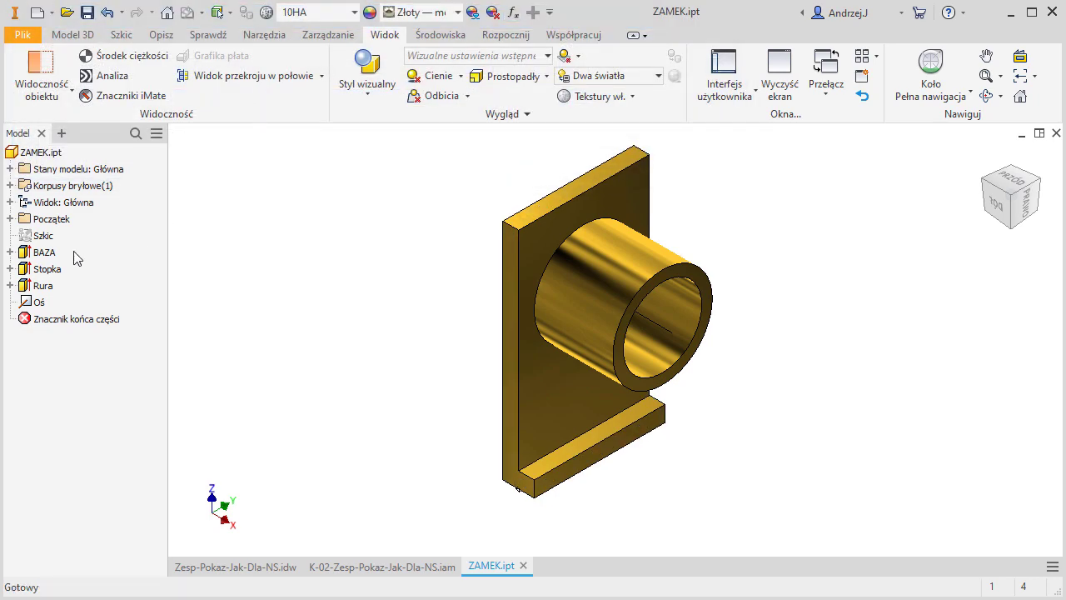
Highlight and inspect the part's sketch on the plate's front face
left_click(39, 237)
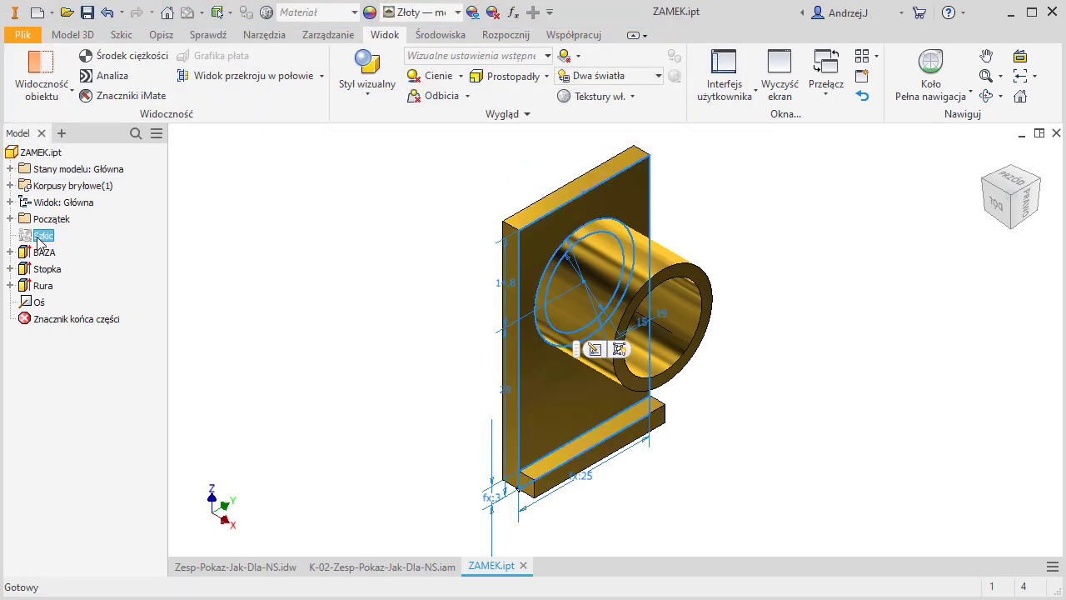
left_click(550, 404)
key("Escape")
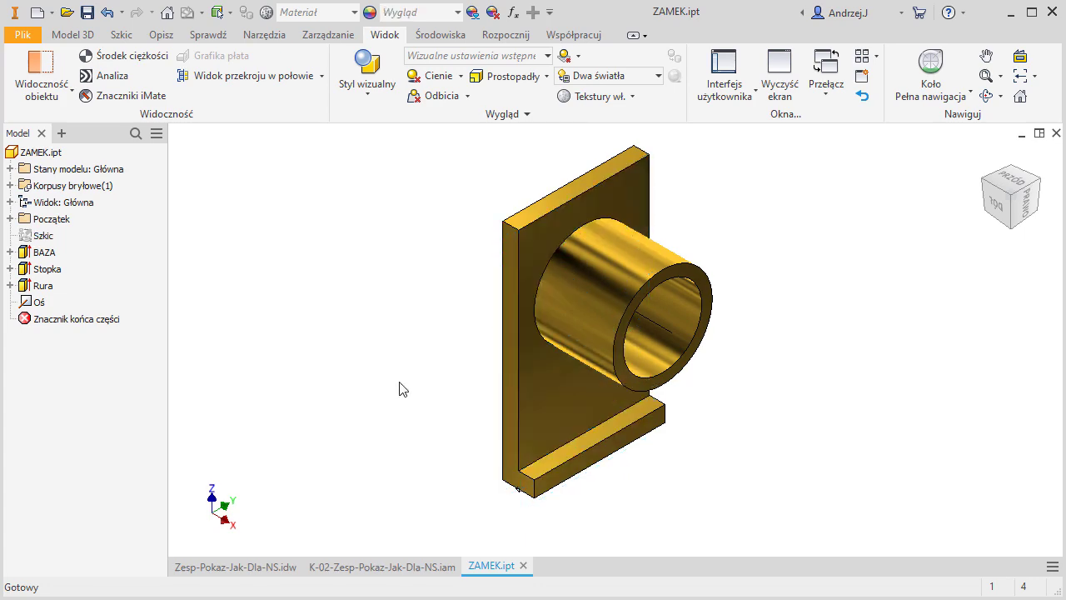
Flip the BAZA extrusion direction and apply it despite the Stopka error
double_click(30, 254)
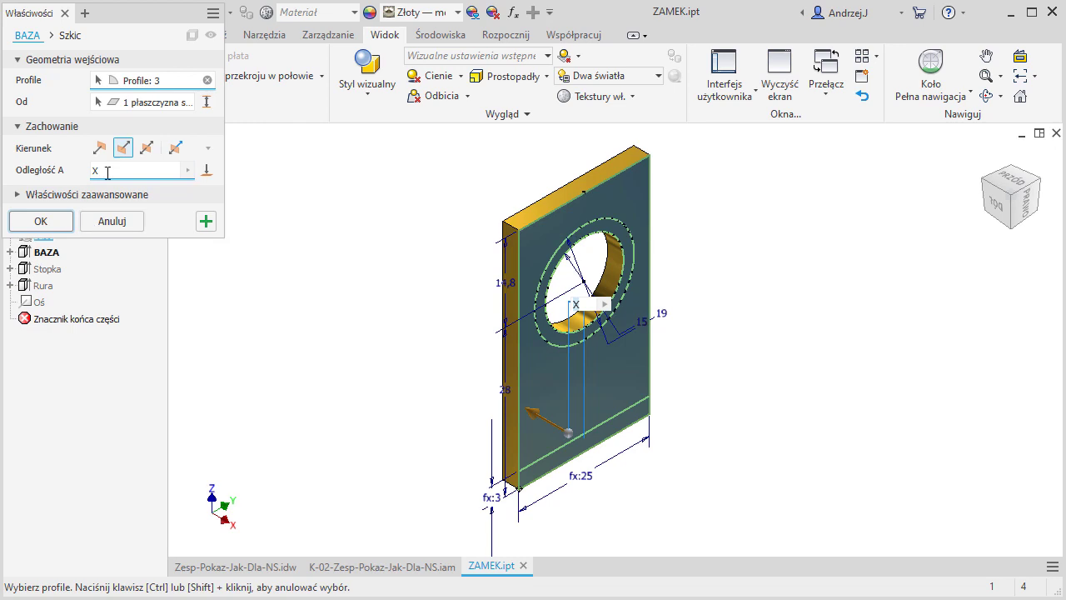
left_click(99, 147)
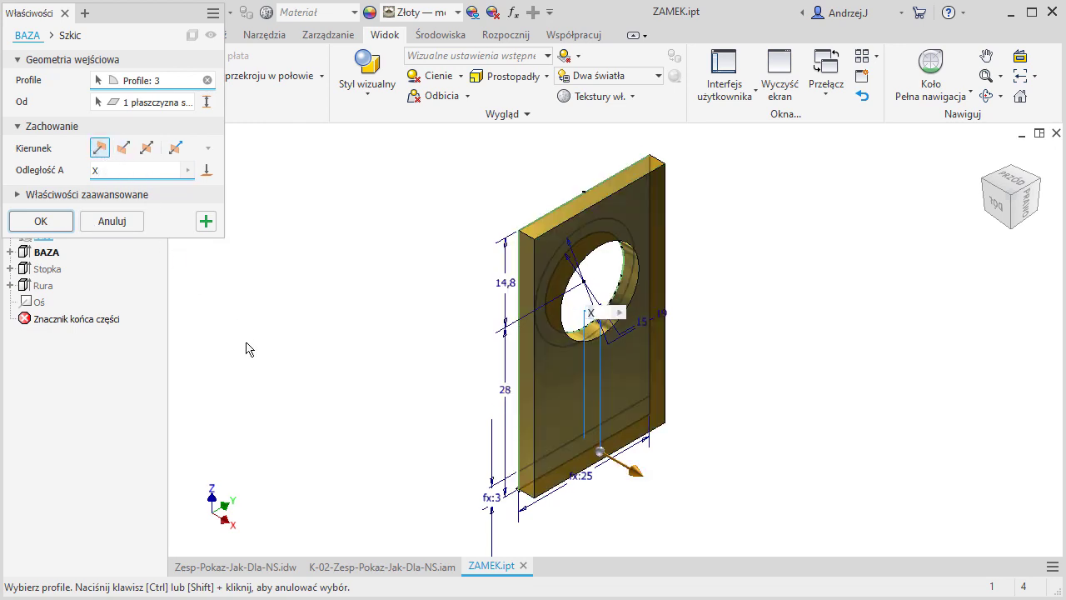
left_click(123, 148)
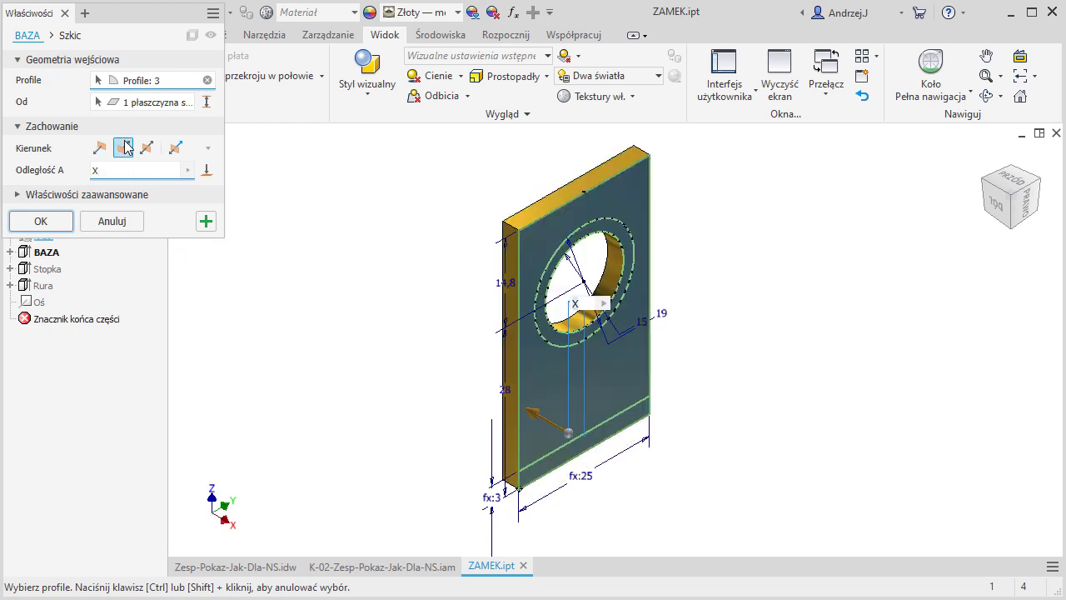
left_click(99, 147)
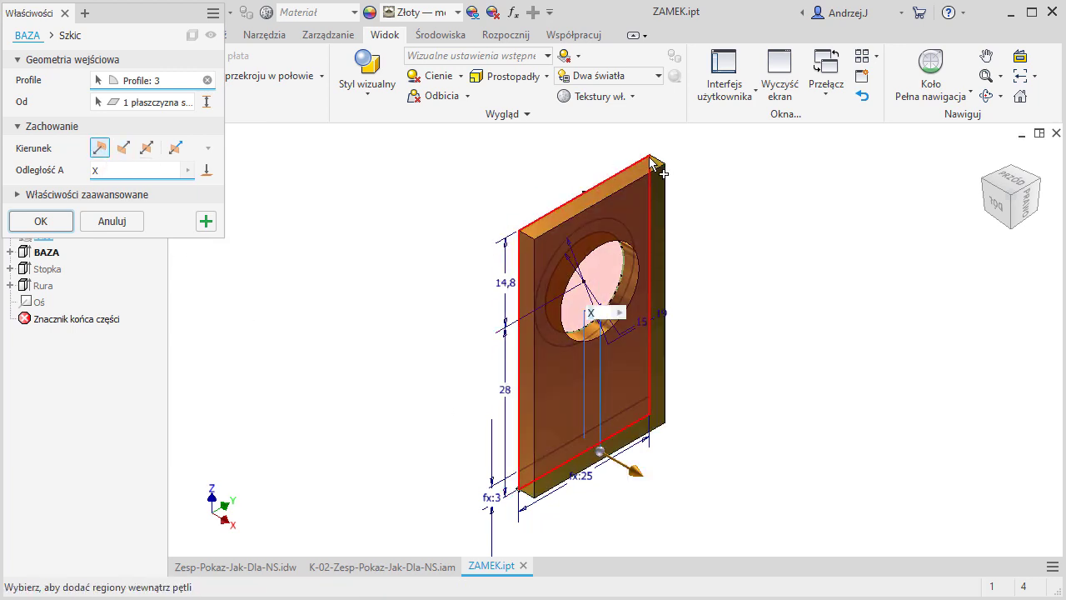
left_click(40, 222)
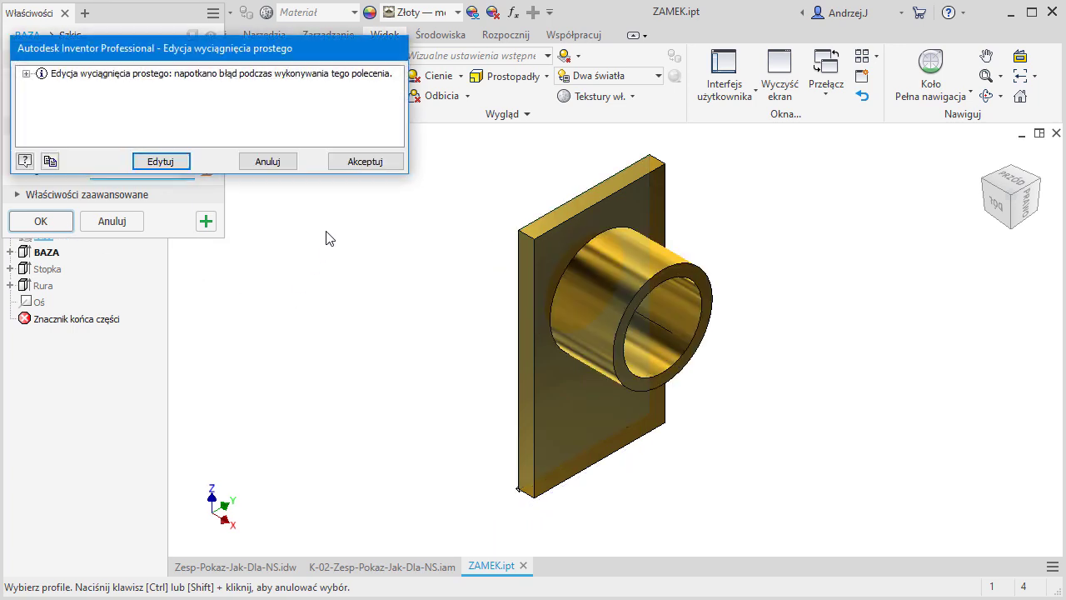
left_click(367, 163)
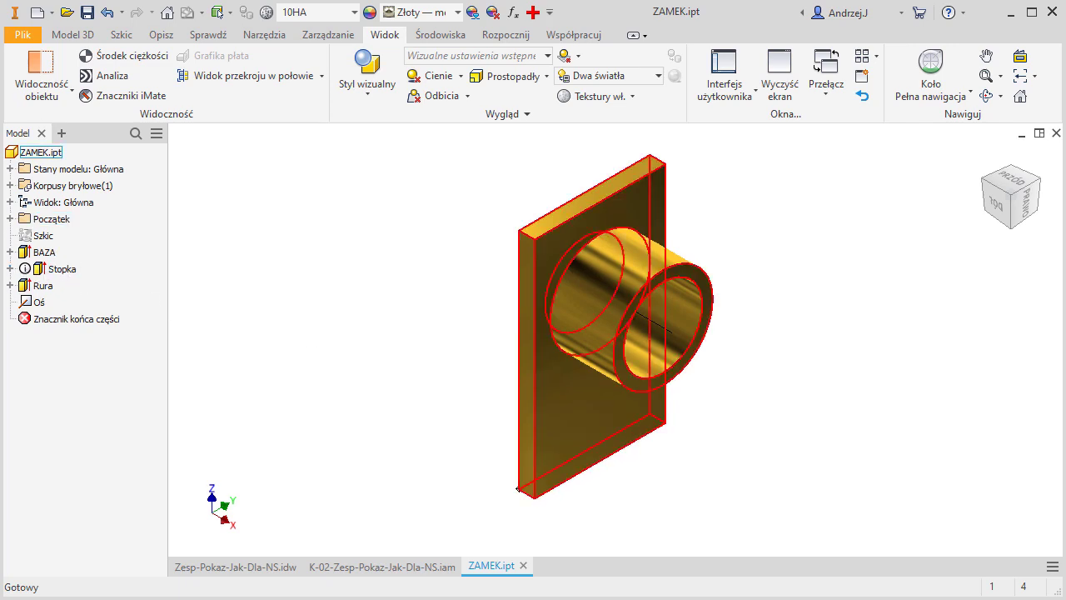
Bring forward the IrfanView diagram of PROFIL placements dimensioned 15, X, 6-X and 6
key("alt+Tab")
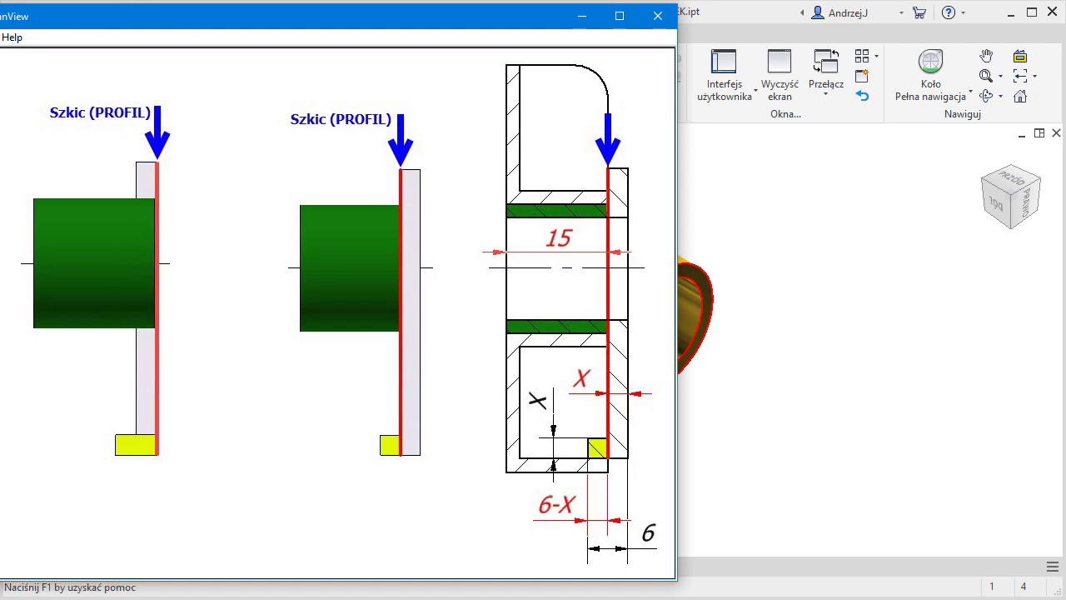
Close the IrfanView diagram and bring up the K-02-Zesp-Pokaz-Jak-Dla-NS assembly, viewed from above
key("alt+F4")
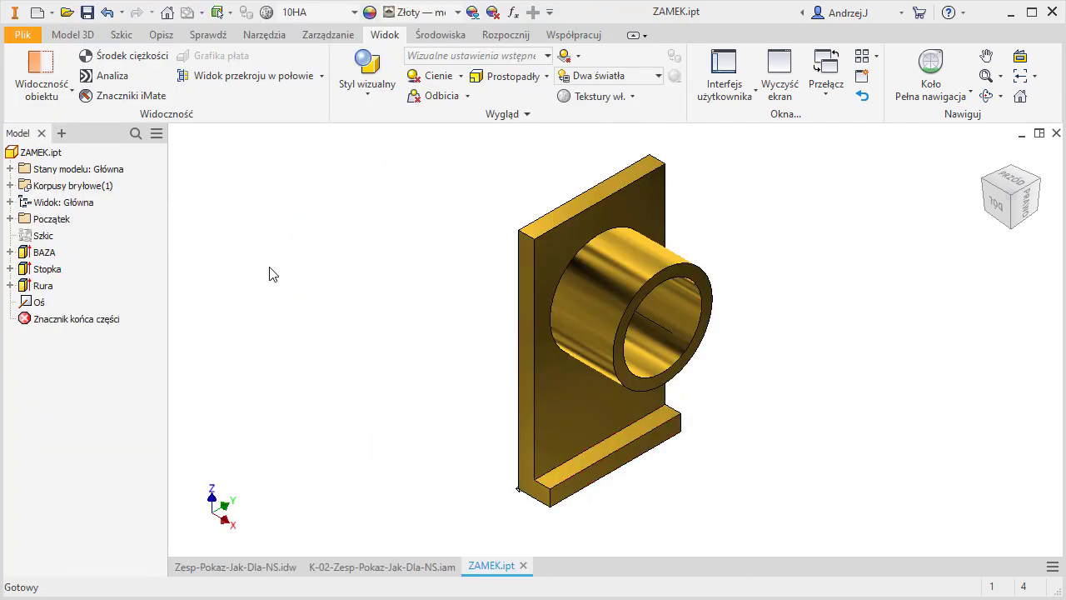
left_click(381, 569)
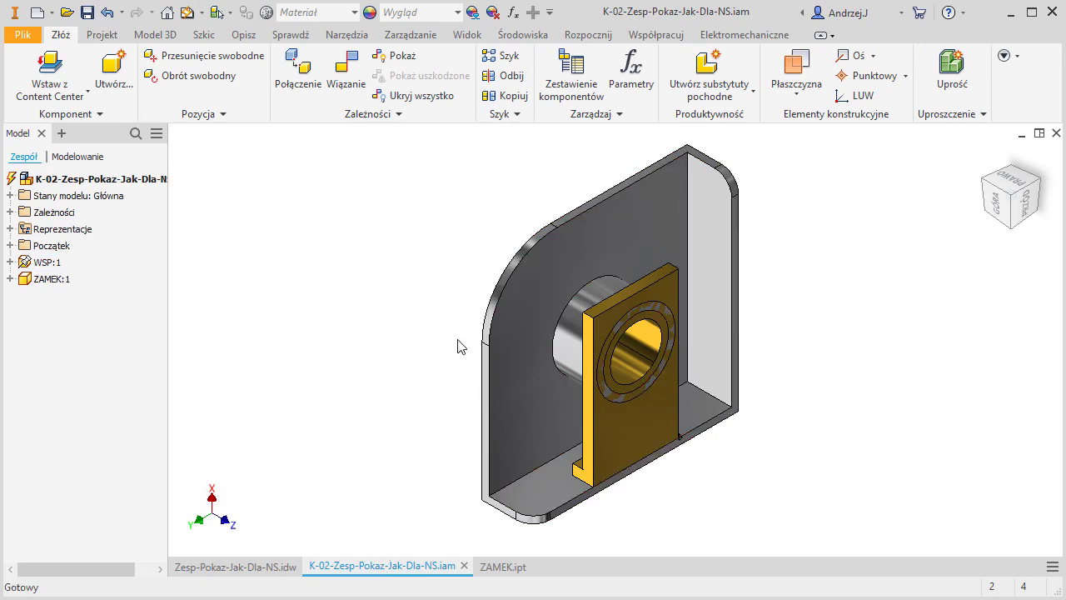
mouse_move(456, 337)
middle_mouse_down("shift")
mouse_move(485, 344)
mouse_move(501, 331)
middle_mouse_up("shift")
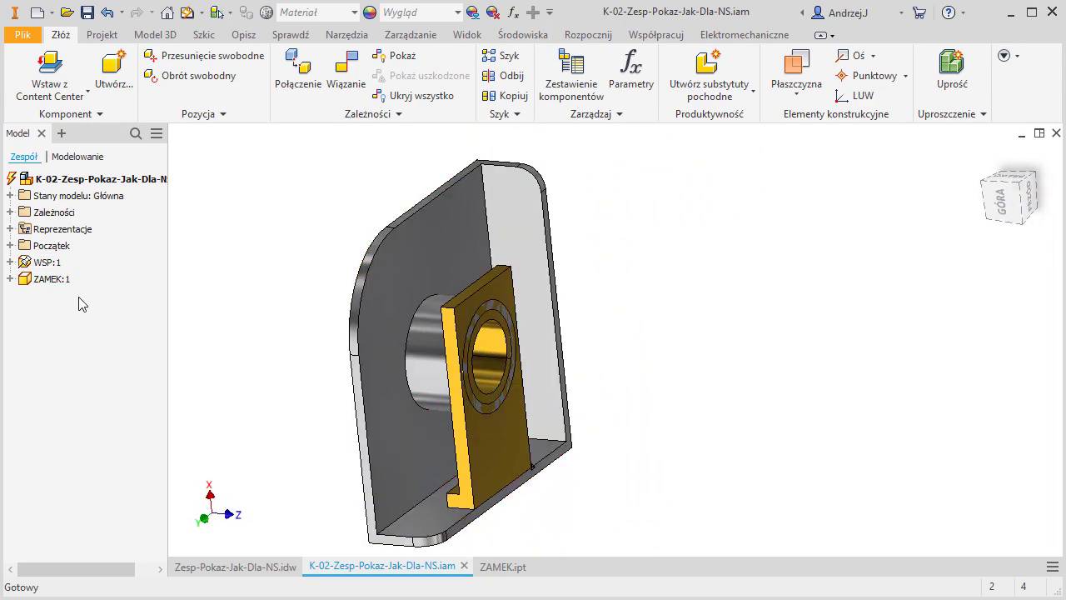
left_click(10, 279)
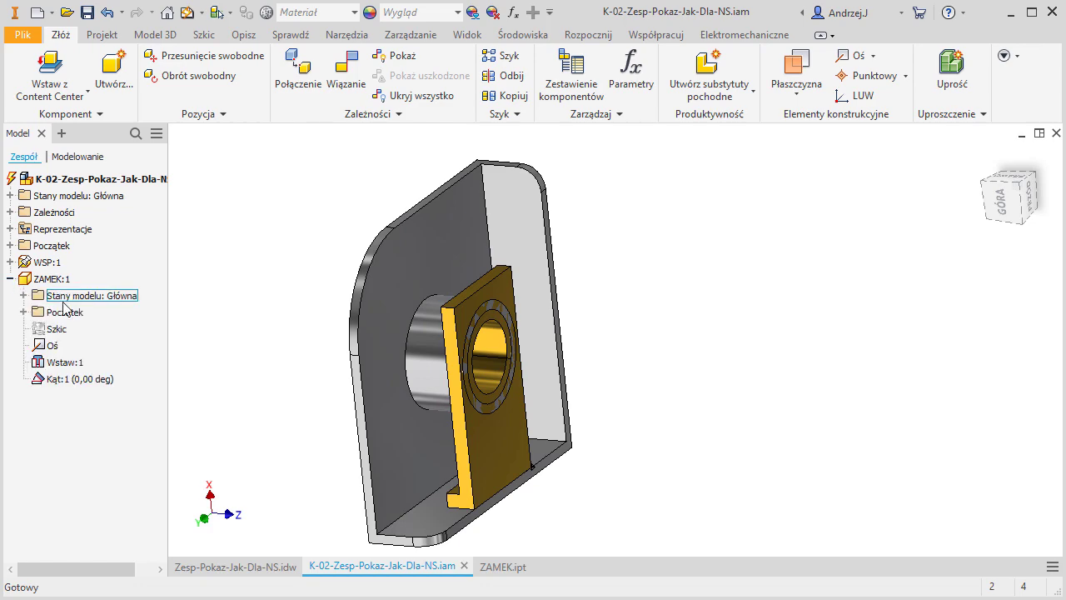
left_click(62, 380)
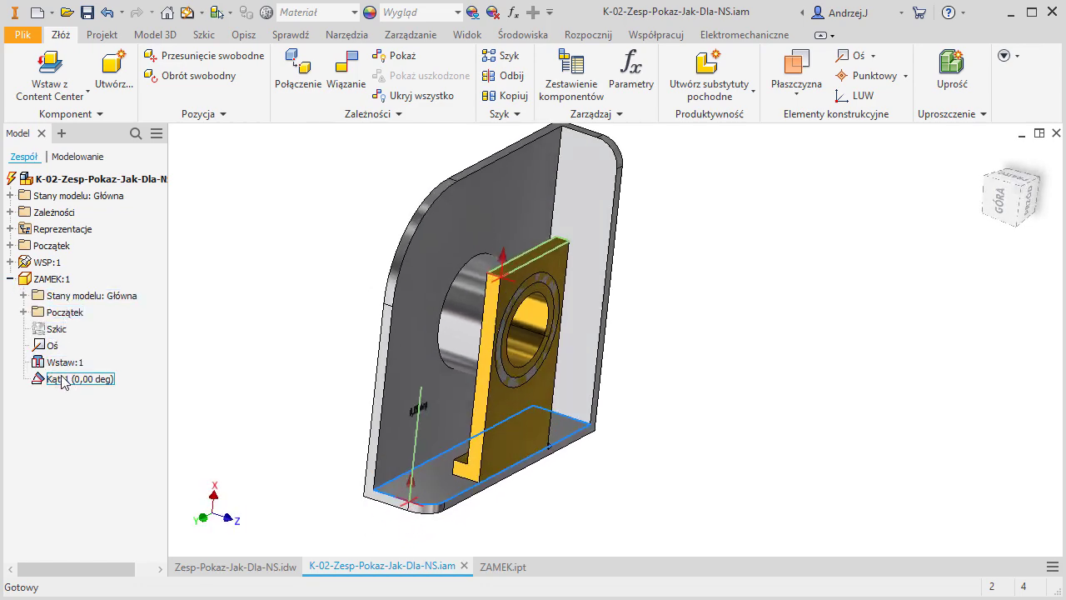
left_click(52, 362)
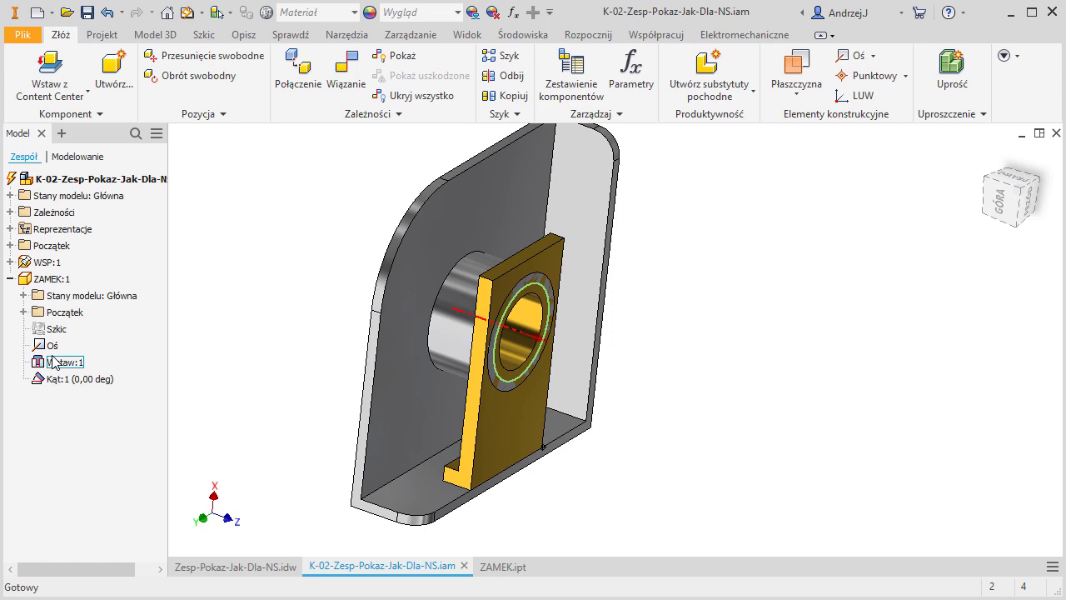
left_click(62, 379)
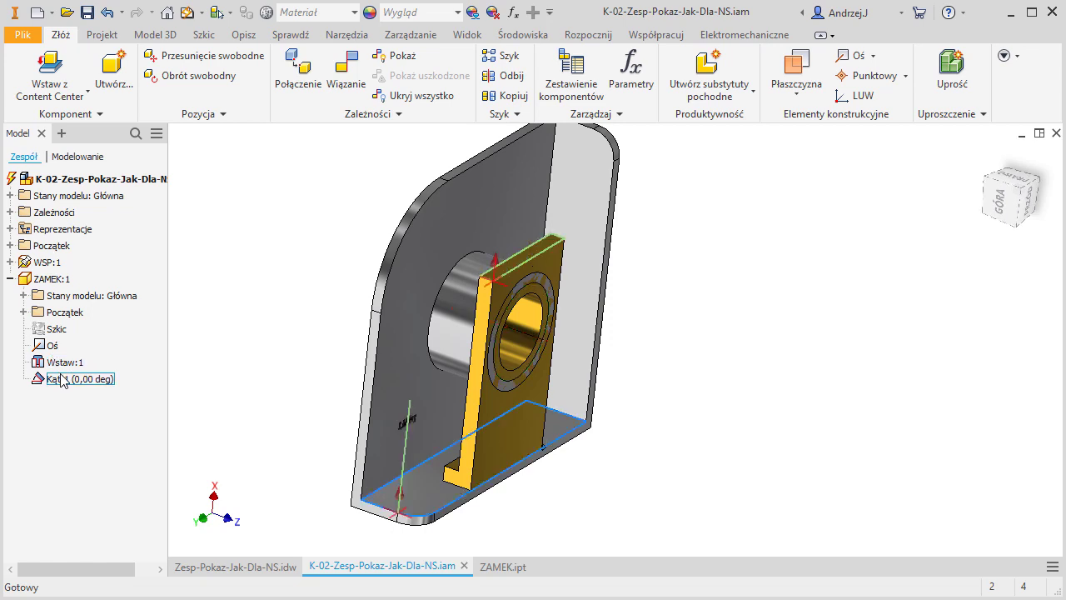
key("F6")
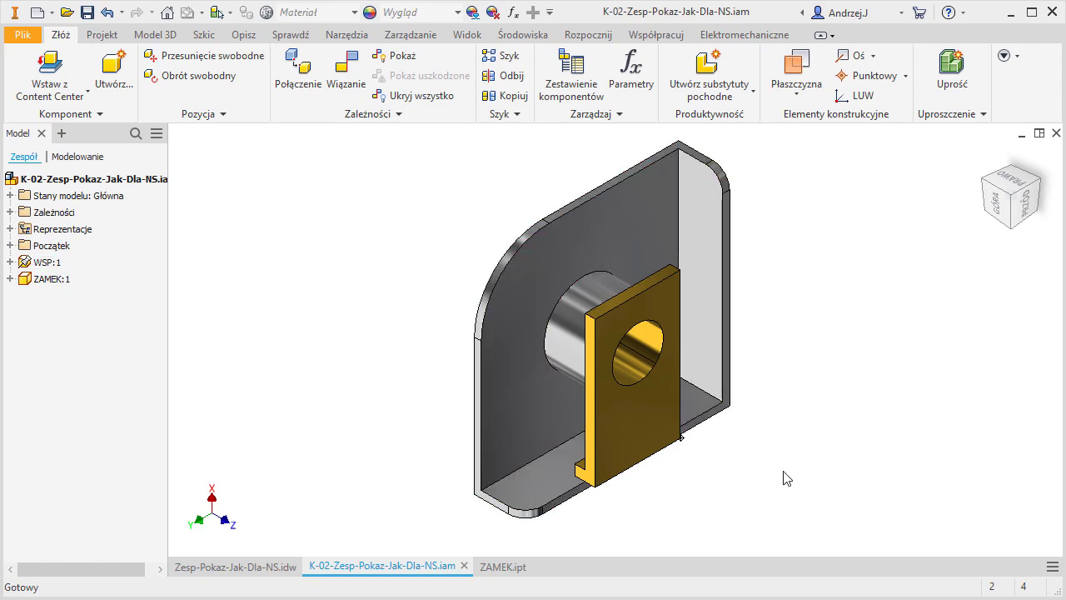
left_click(256, 571)
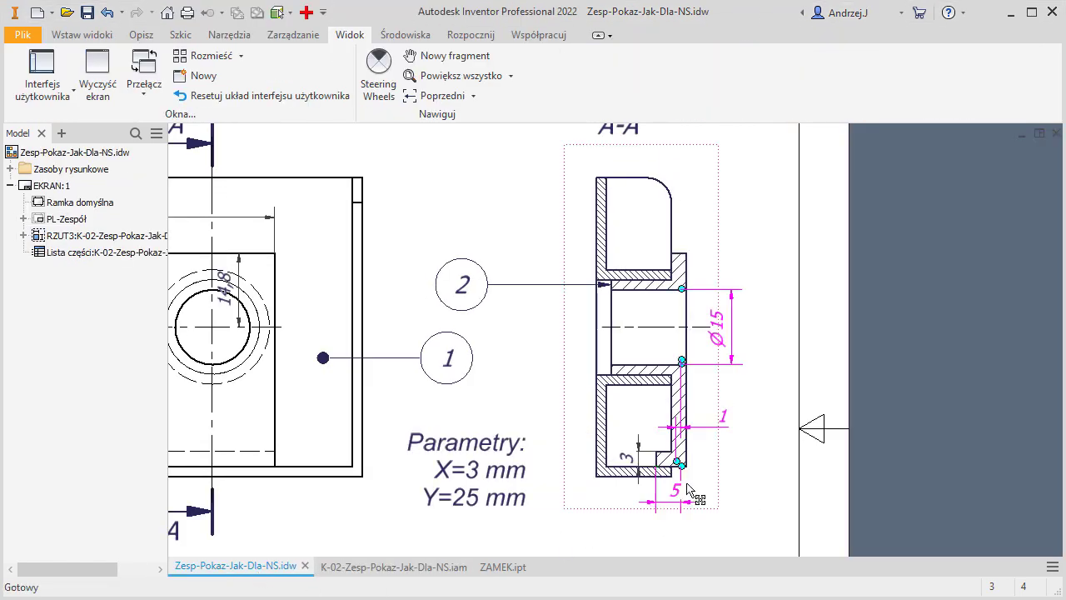
Reattach the section's 5 dimension to the outer corner so it reads 6
left_click(673, 505)
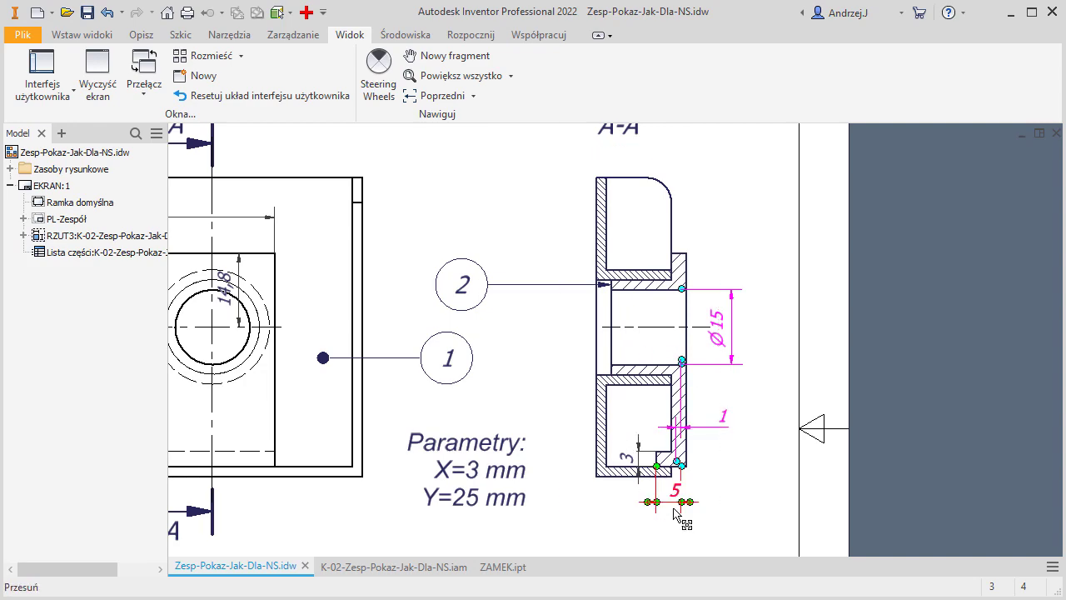
key("Escape")
scroll(704, 507, "down", 3)
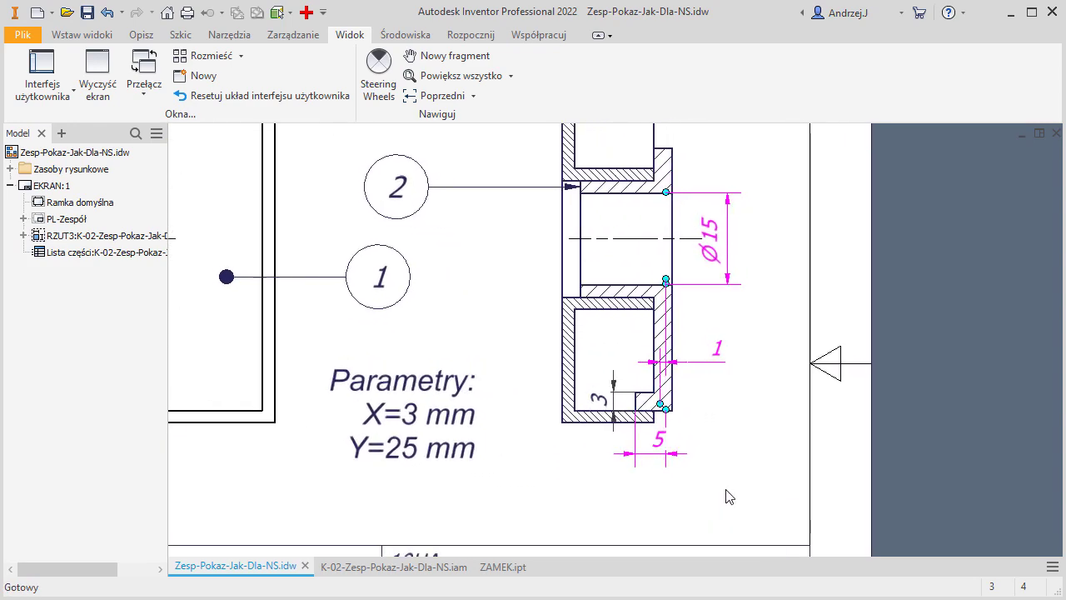
scroll(727, 475, "down", 2)
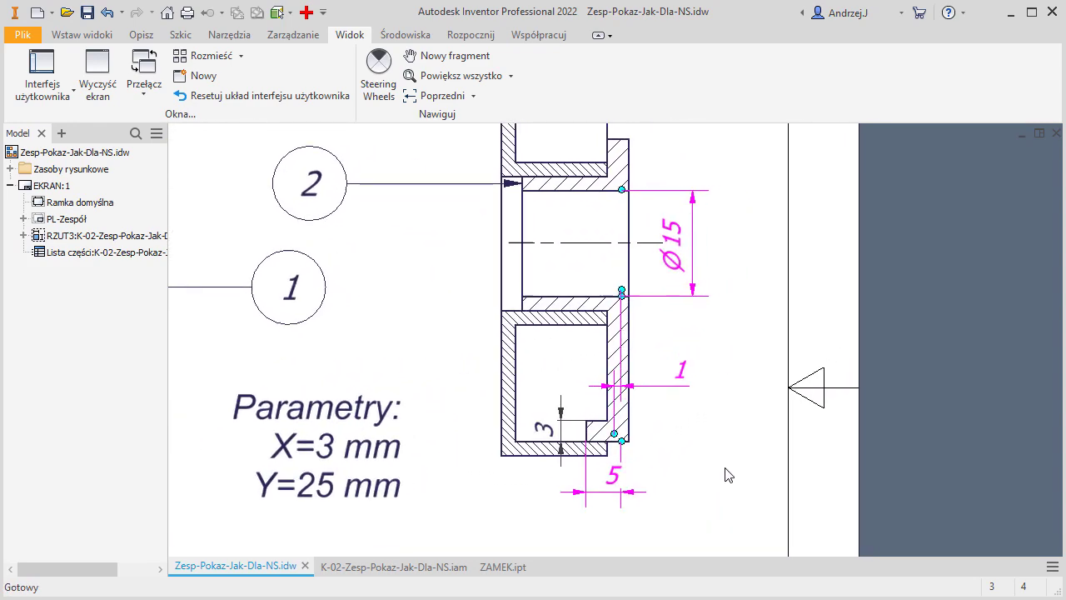
left_click(642, 497)
left_click_drag(624, 450, 626, 447)
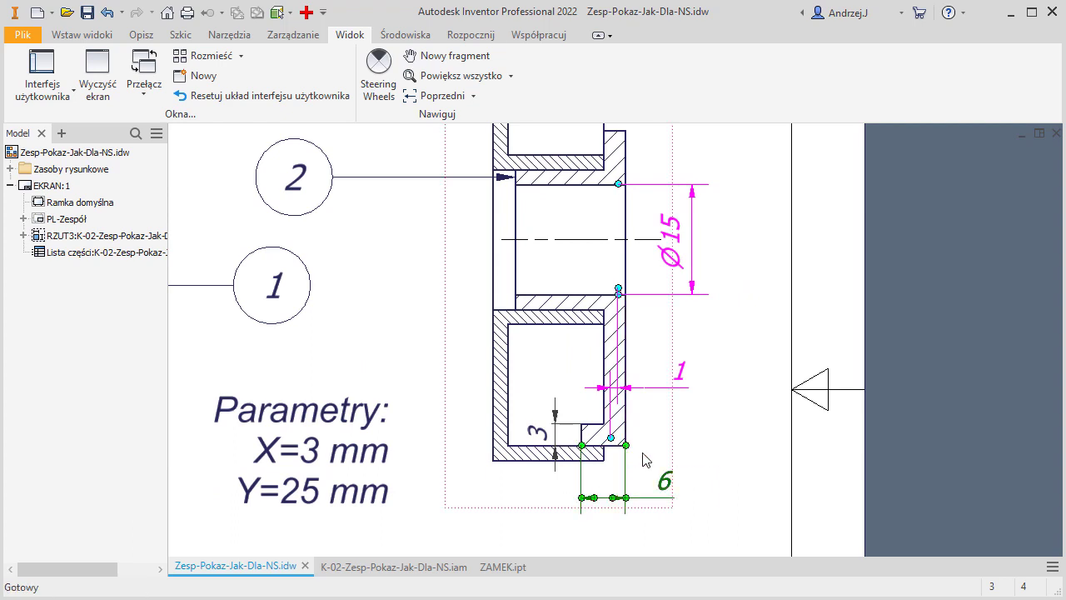
left_click(732, 467)
Re-anchor the Ø15 dimension onto the plate's bottom-right corner
mouse_move(627, 298)
left_mouse_down()
mouse_move(708, 323)
mouse_move(618, 289)
mouse_move(585, 332)
left_mouse_up()
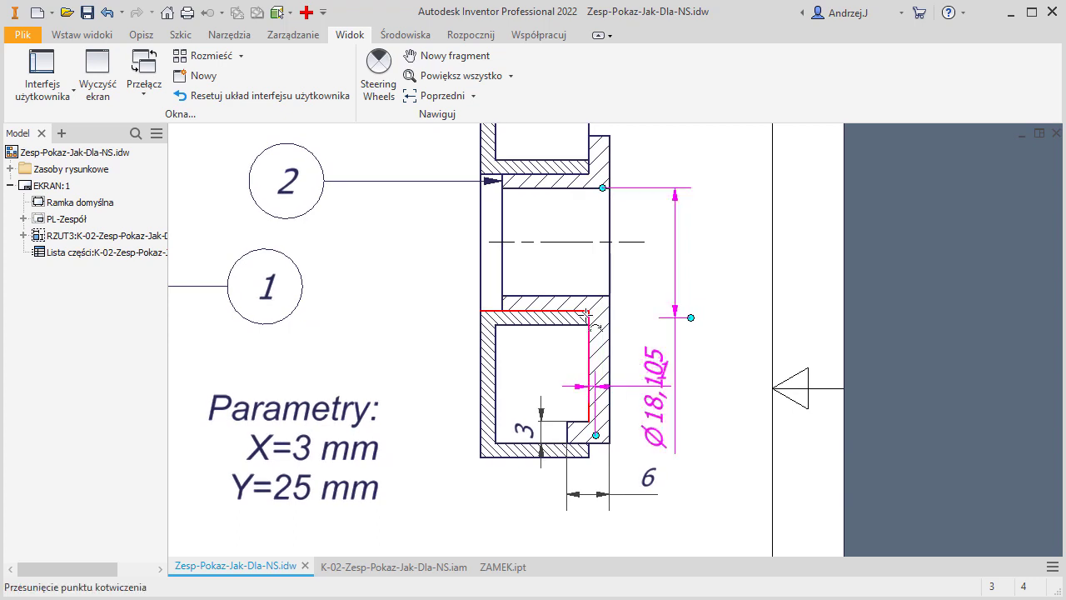
mouse_move(585, 332)
left_mouse_down()
mouse_move(586, 313)
mouse_move(596, 386)
left_mouse_up()
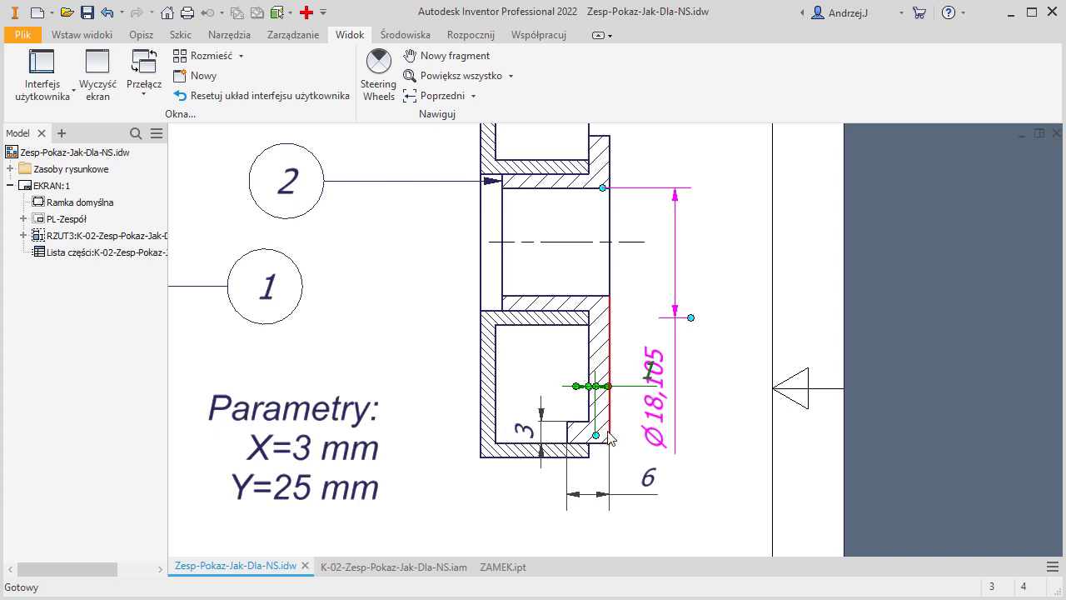
mouse_move(602, 438)
left_mouse_down()
mouse_move(612, 446)
mouse_move(681, 391)
mouse_move(706, 288)
mouse_move(610, 295)
left_mouse_up()
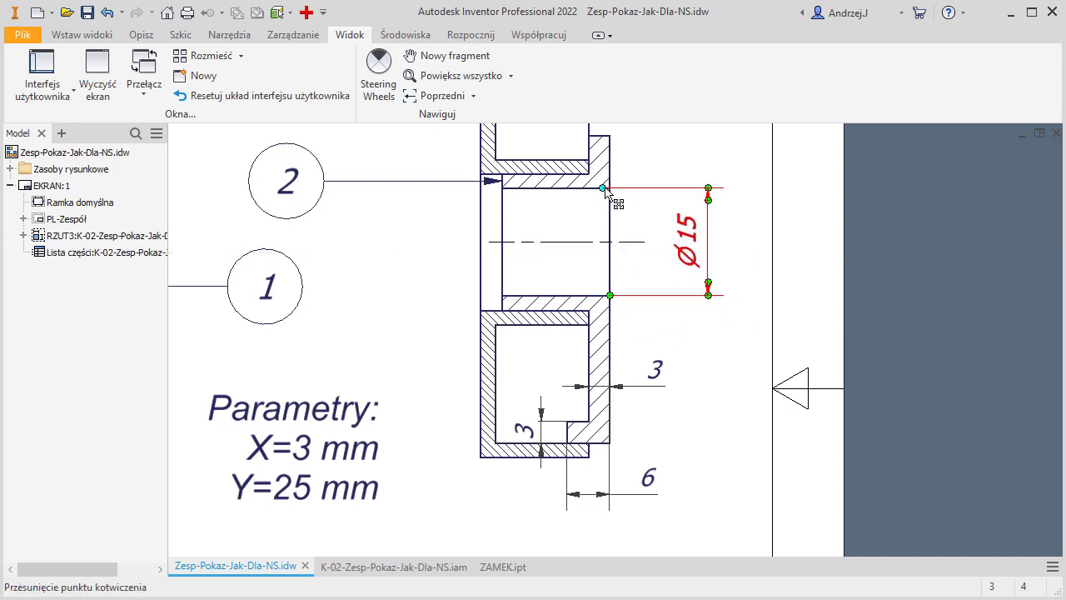
key("Escape")
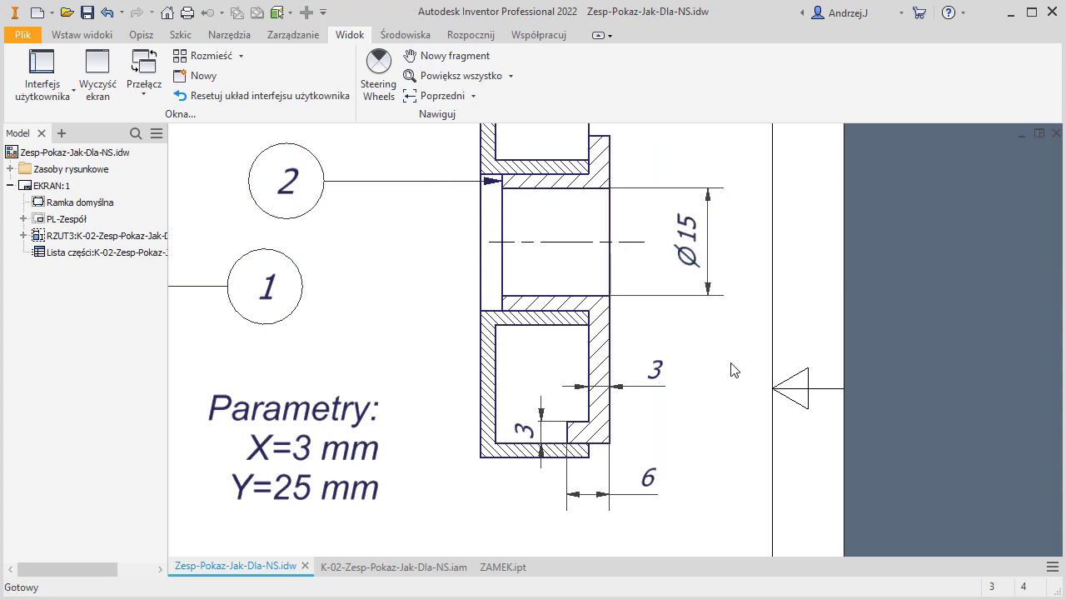
Bring up the PROFIL sketch diagram image over the drawing
scroll(734, 373, "down", 1)
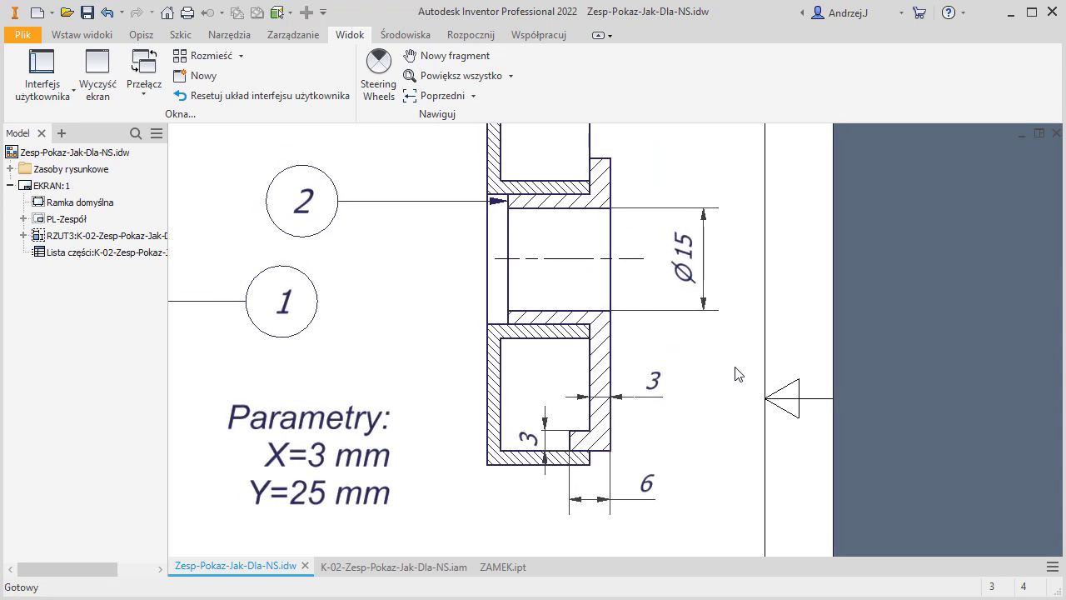
scroll(729, 385, "down", 1)
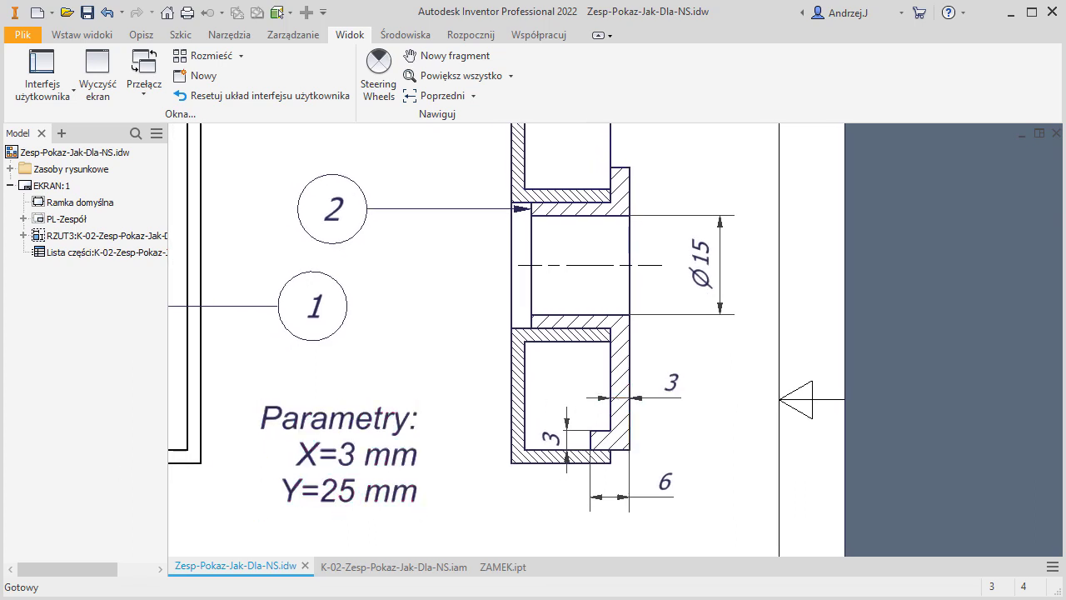
key("alt+Tab")
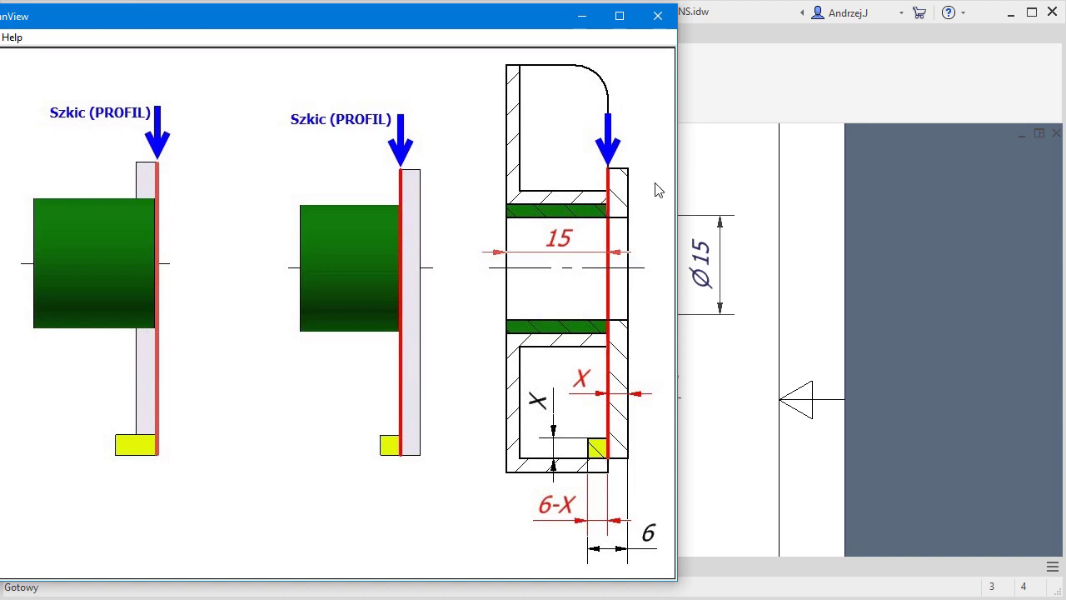
Dismiss the diagram image to bring Inventor's section drawing back to the front
left_click(753, 25)
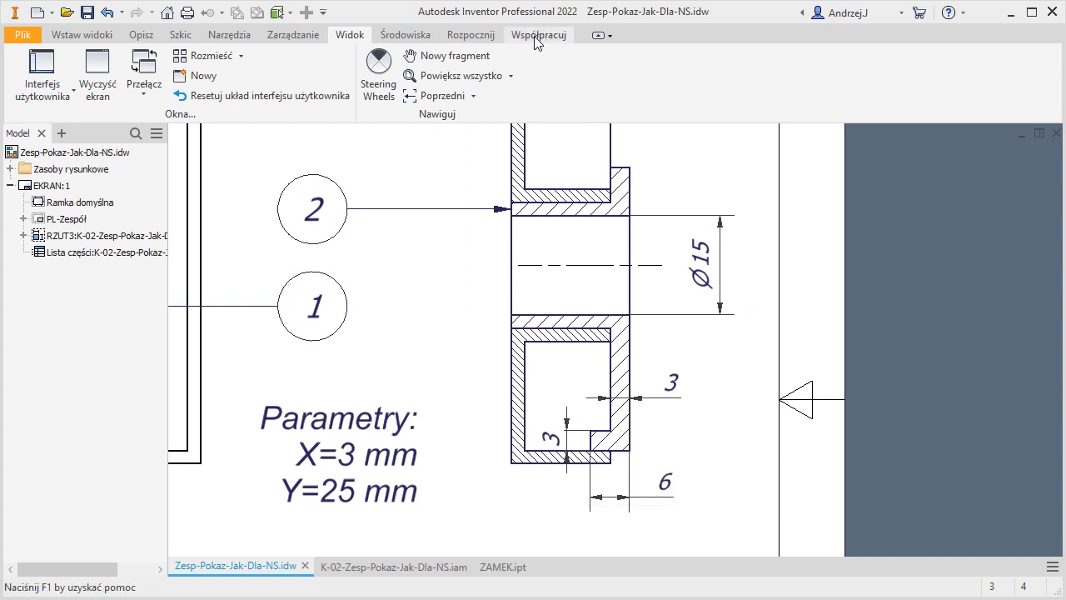
Tile the drawing, assembly and part windows and set ZAMEK's X parameter to 1 mm
left_click(204, 60)
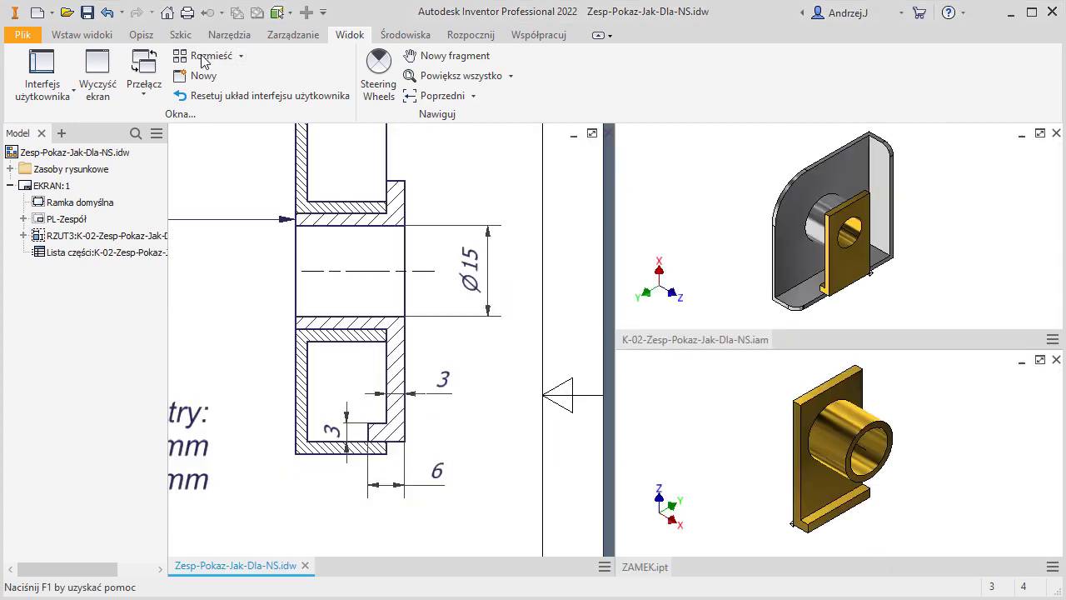
left_click(687, 429)
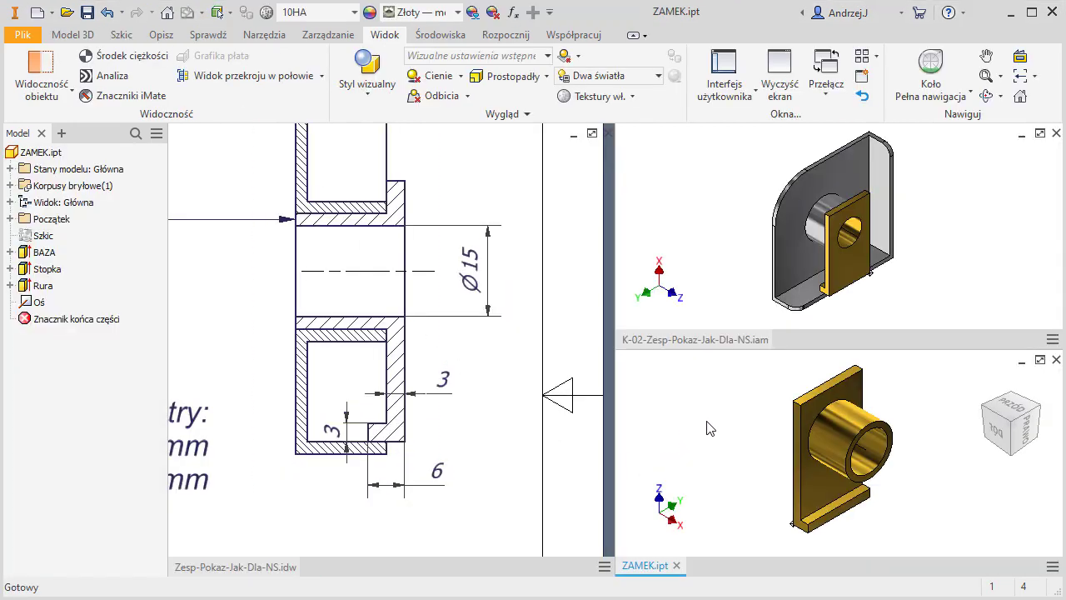
left_click(513, 14)
left_click(274, 98)
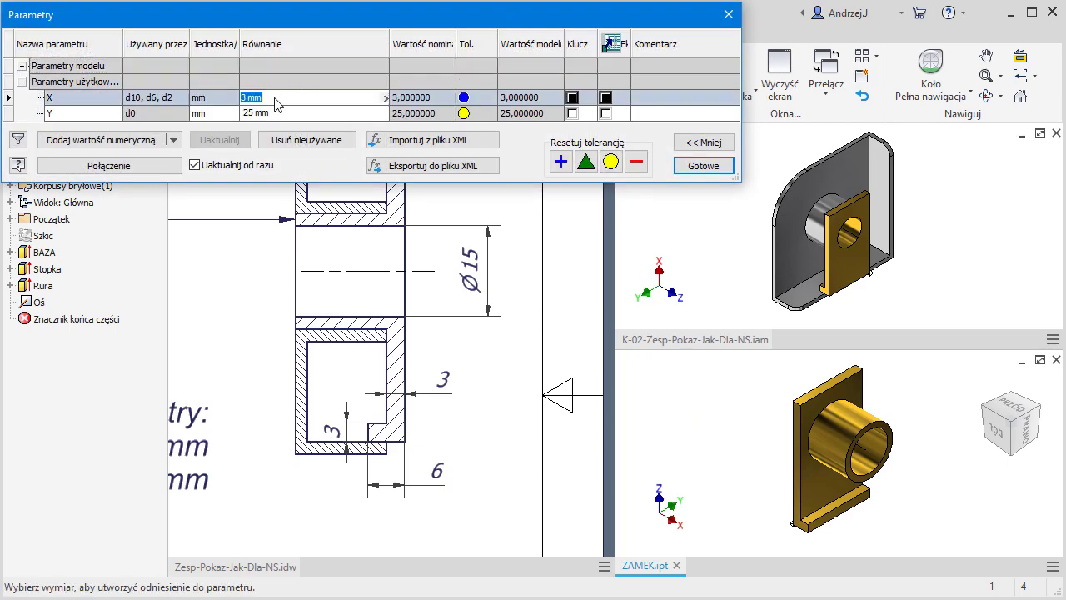
type("1")
key("Return")
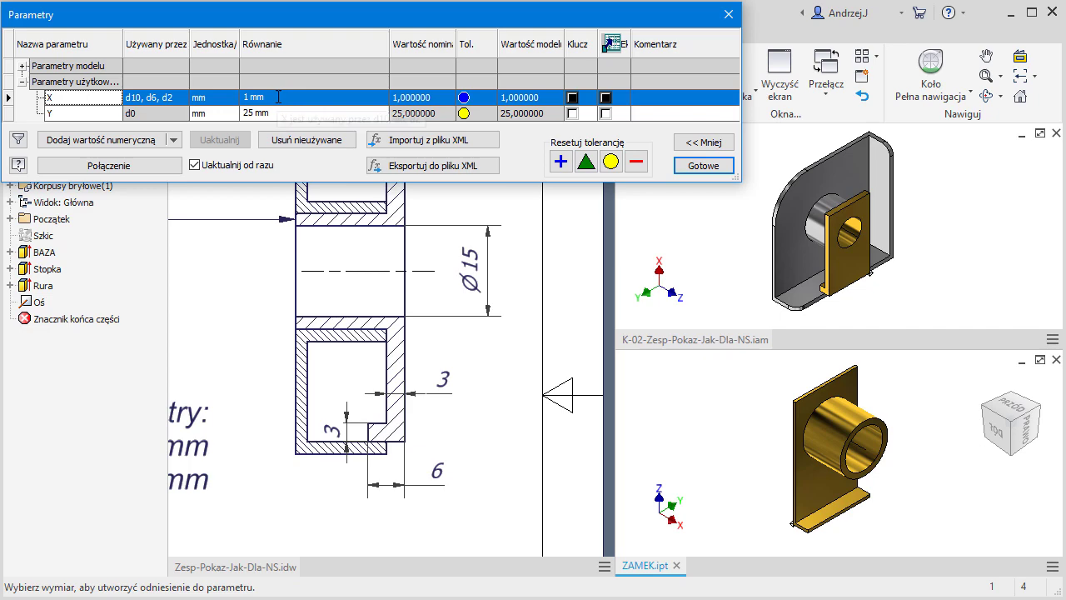
key("Return")
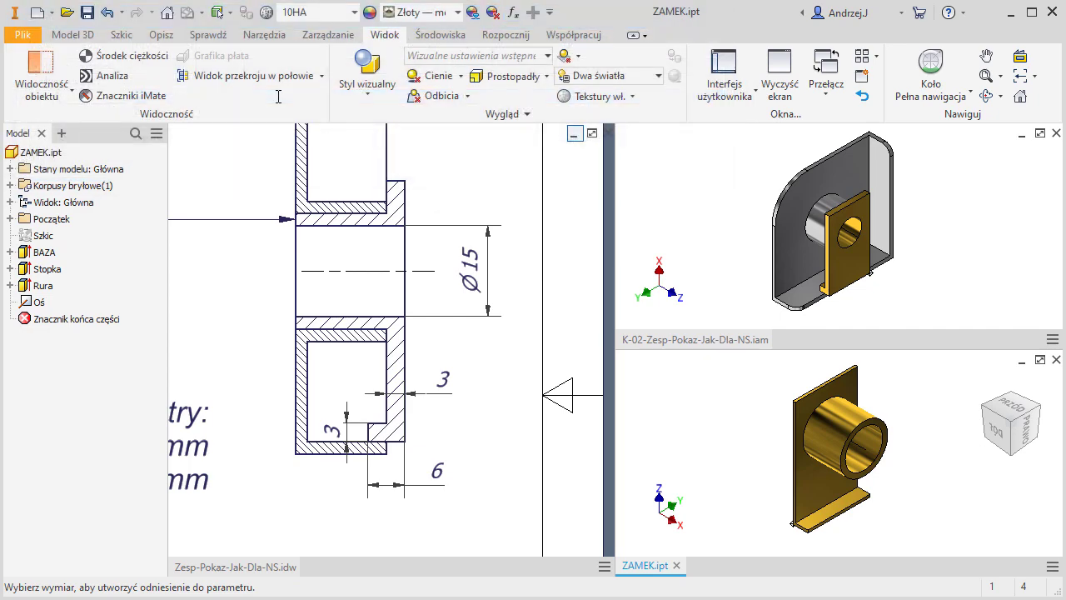
Undo and redo the X change to compare plate thickness, keeping X at 1 mm
key("ctrl+z")
key("ctrl+y")
key("ctrl+z")
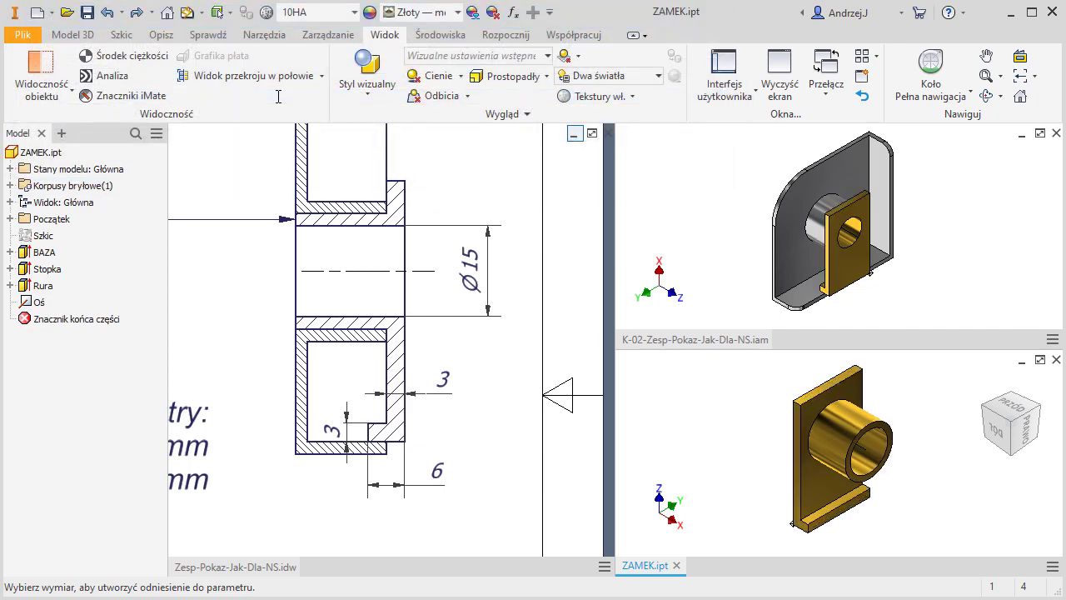
key("ctrl+y")
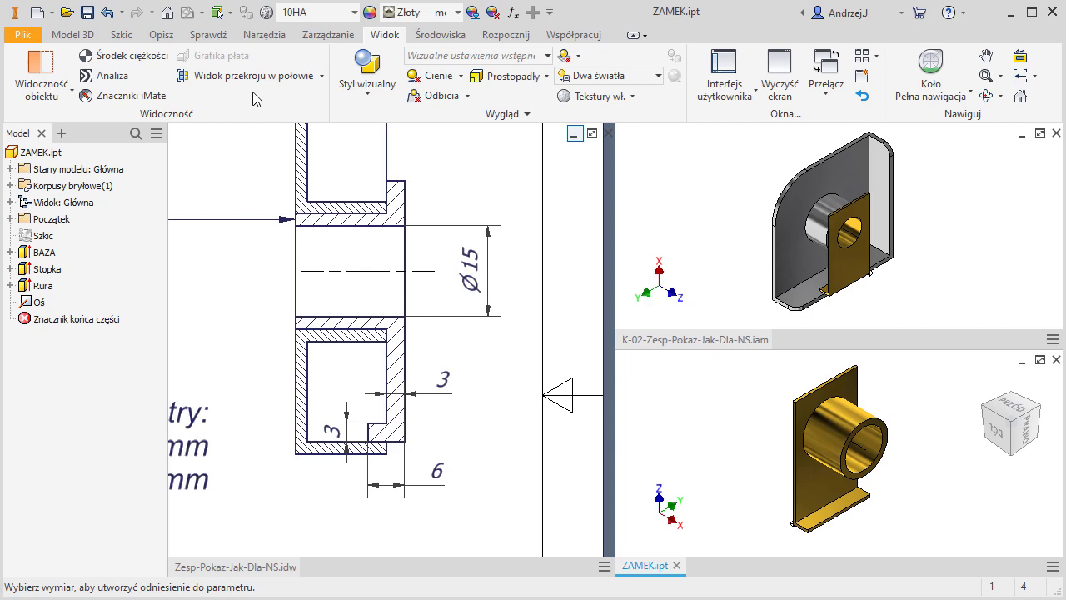
left_click(660, 151)
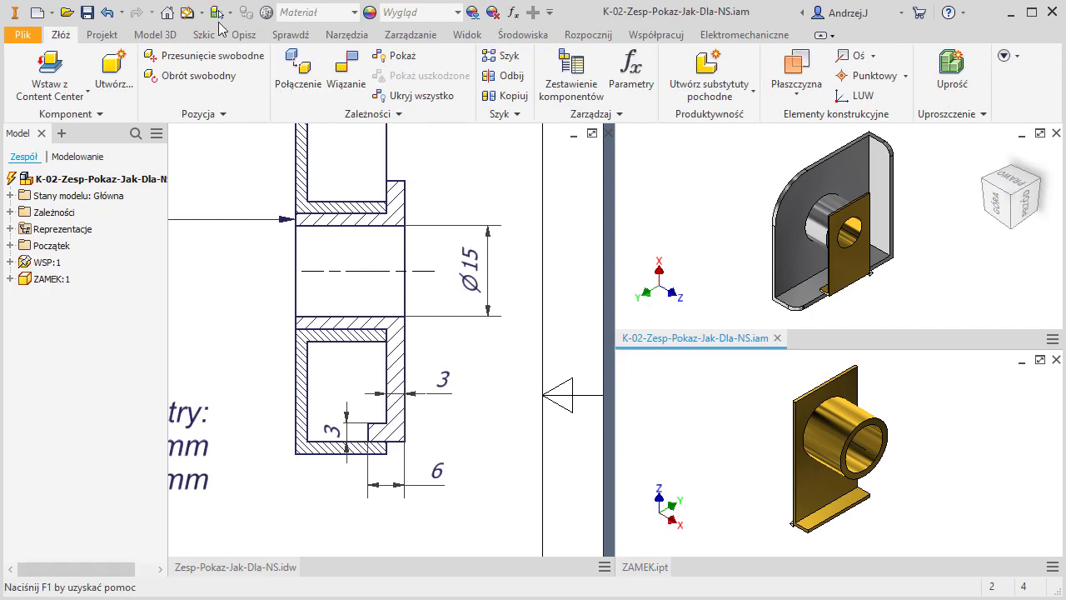
Update the assembly and refresh the drawing so the wall reads 1, briefly checking the PROFIL diagram
left_click(189, 13)
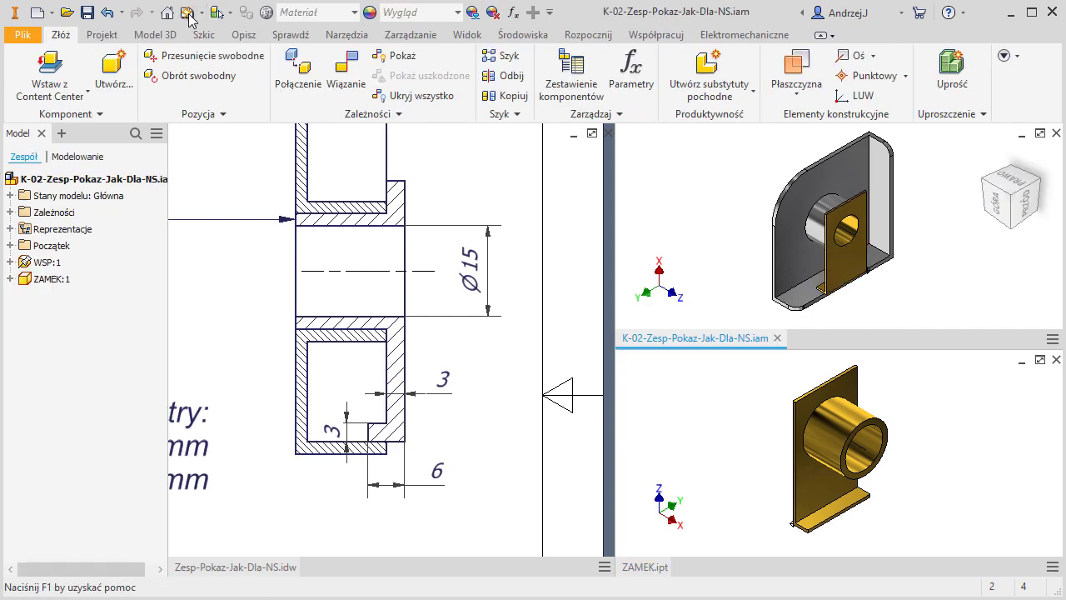
left_click(444, 198)
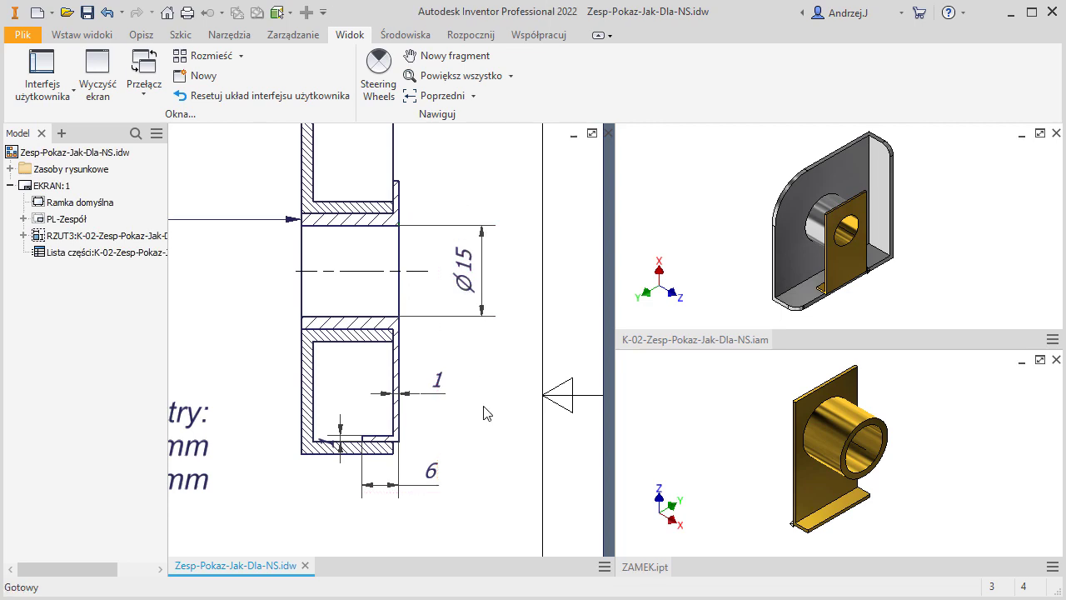
key("alt+Tab")
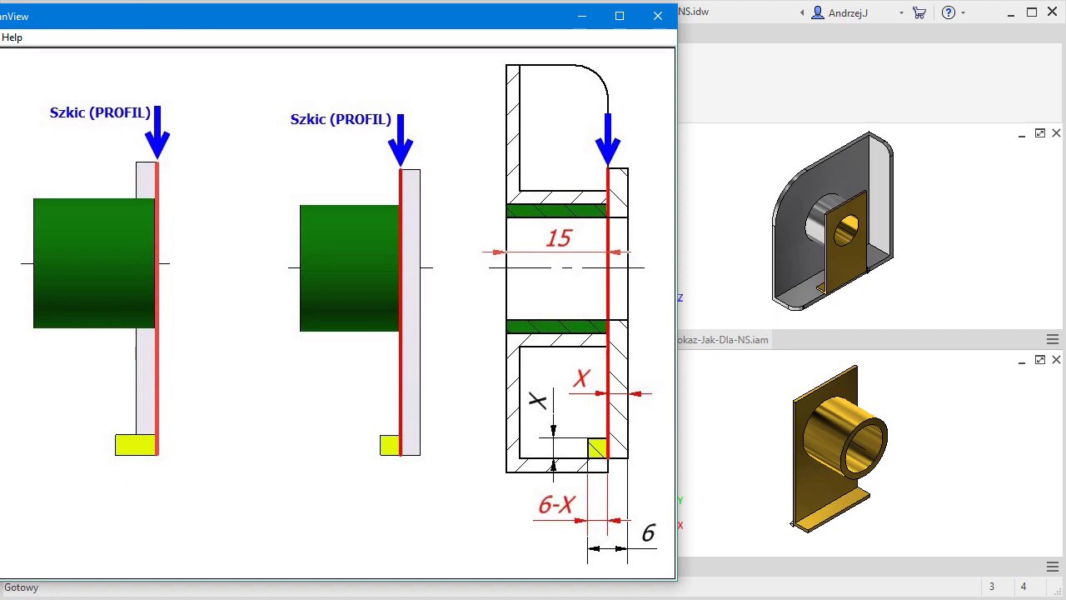
key("Escape")
Maximize the ZAMEK part window and set its X parameter to 5
left_click(1042, 367)
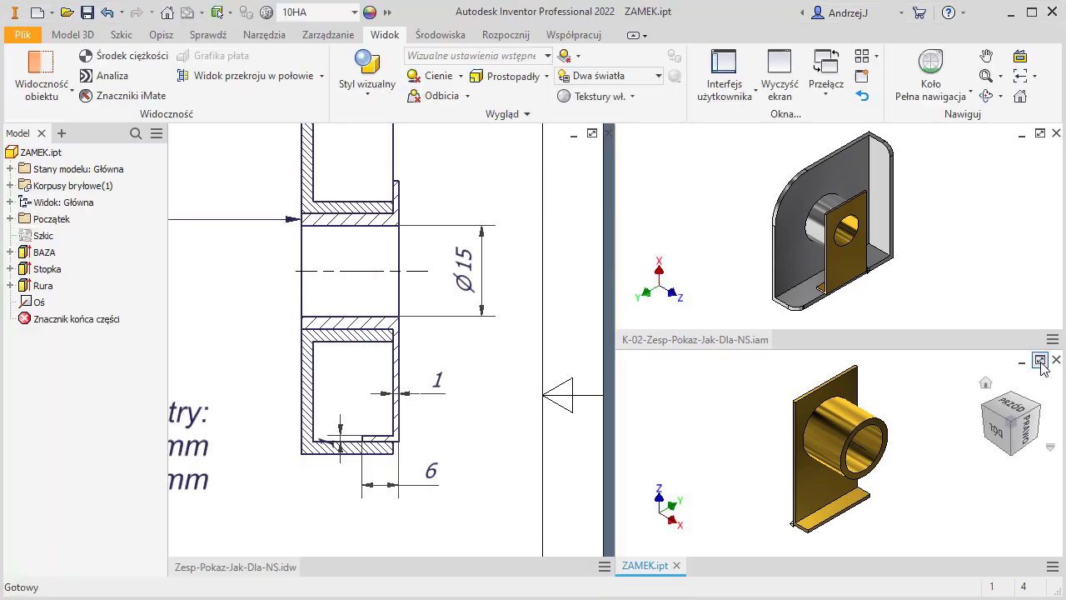
left_click(1040, 361)
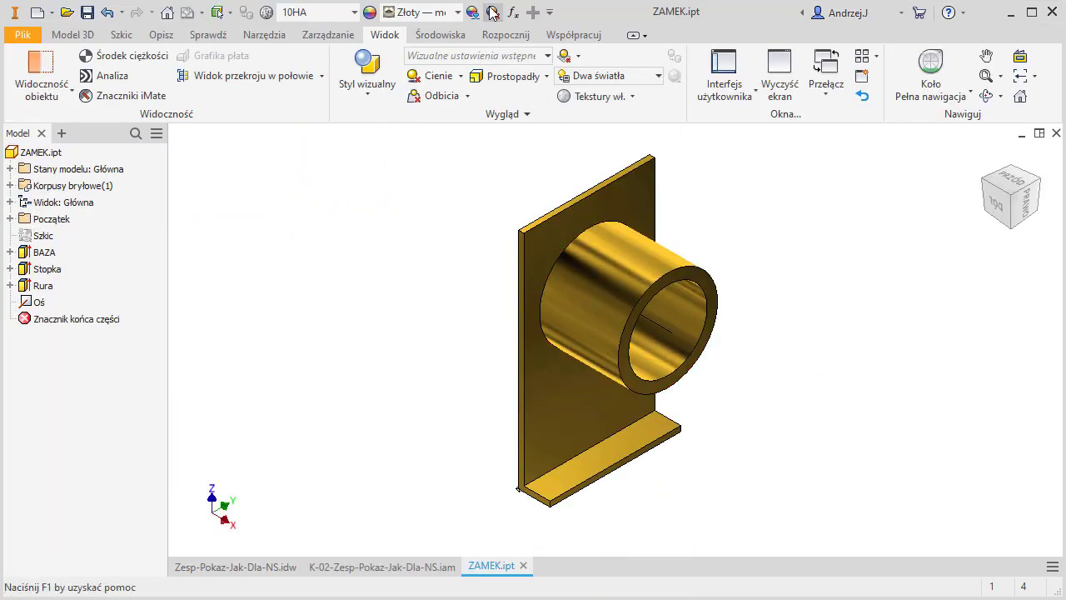
left_click(514, 12)
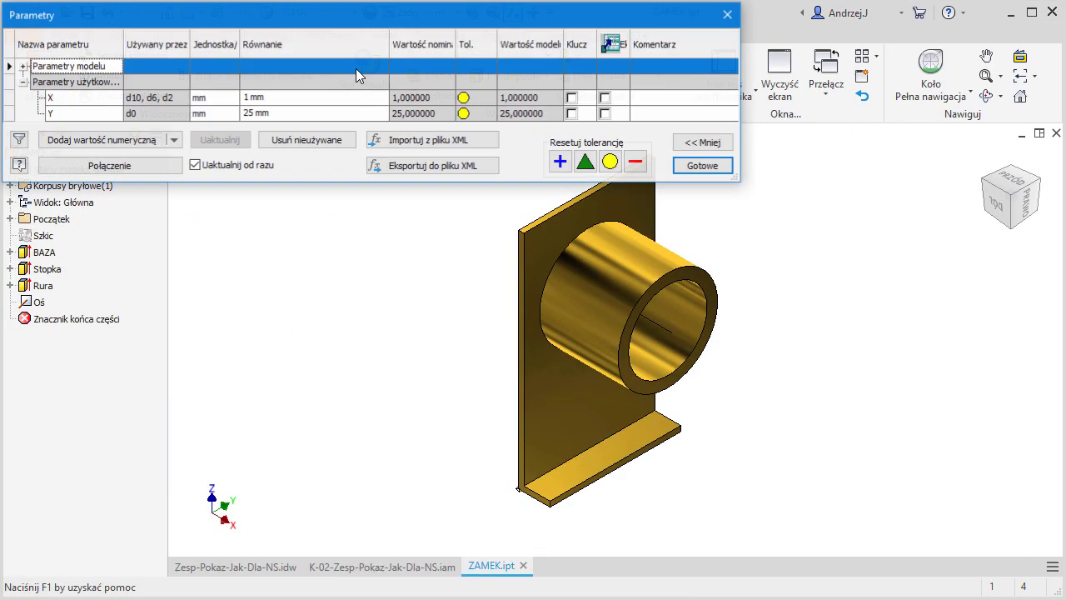
left_click(249, 97)
type("5")
key("Return")
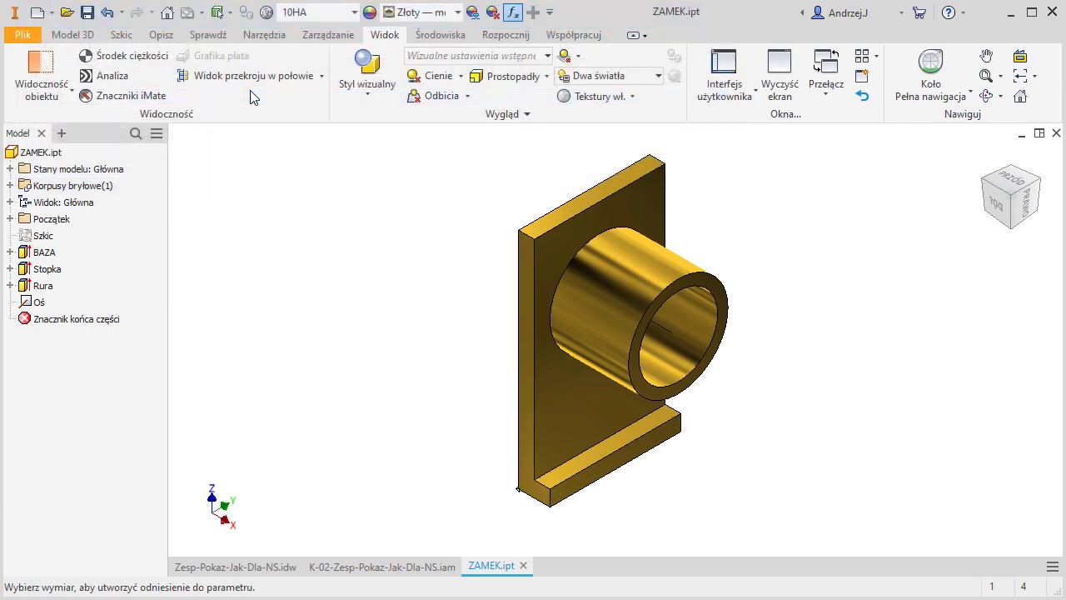
Change the BAZA extrusion to a symmetric direction
double_click(44, 252)
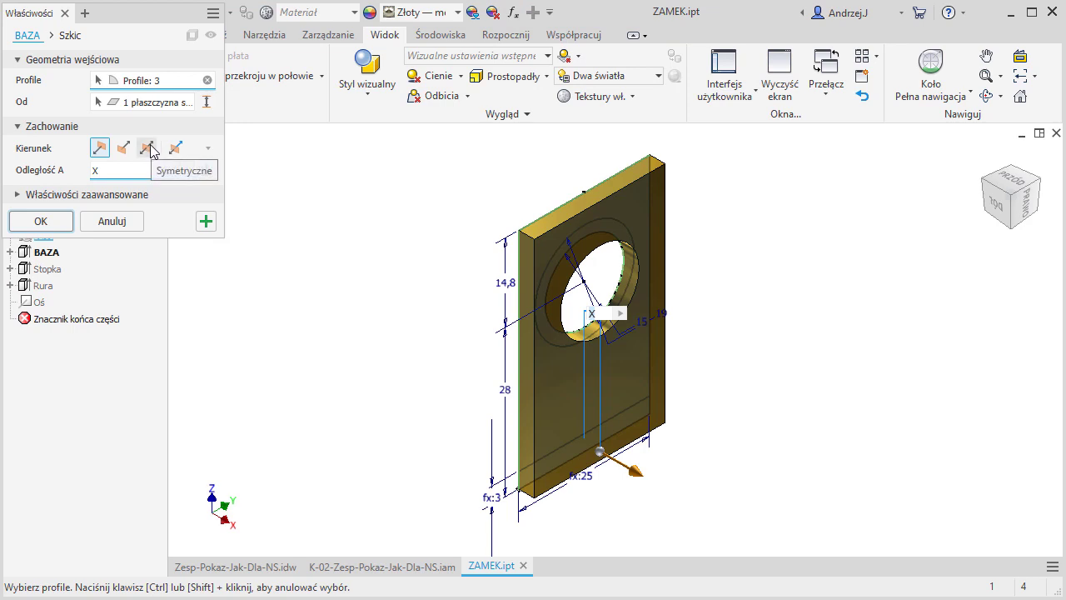
left_click(148, 148)
left_click(57, 225)
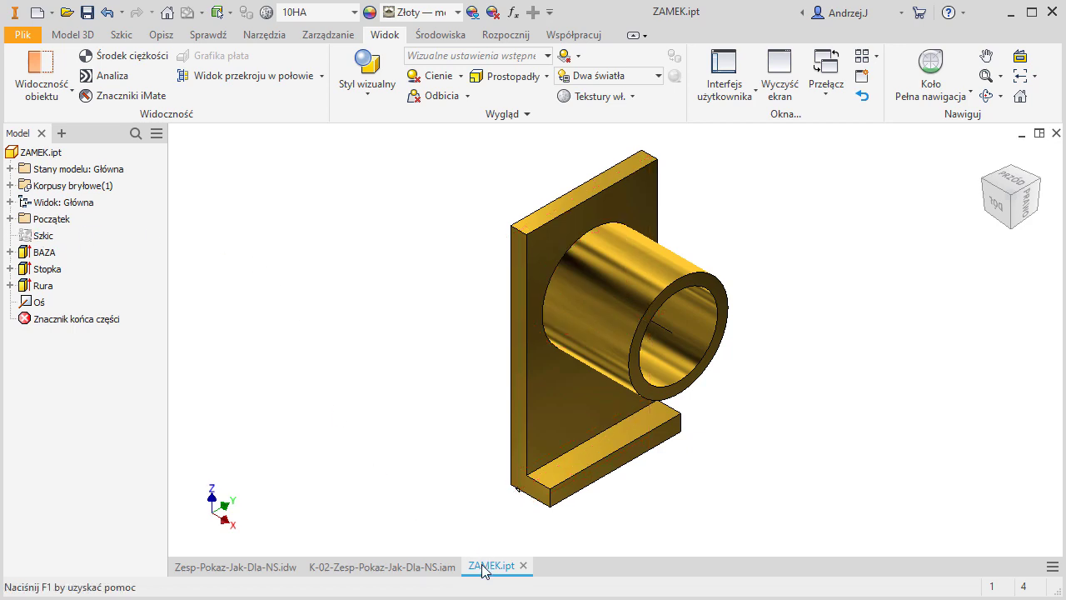
mouse_move(491, 566)
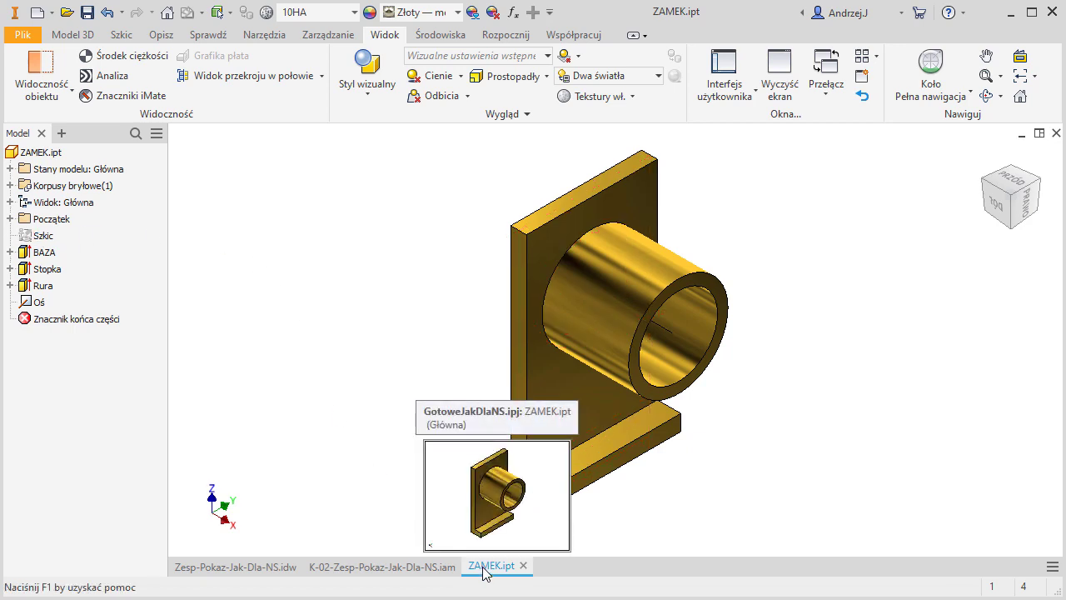
Update the assembly with the changed part and display the drawing, now dimensioned 7,5
left_click(418, 569)
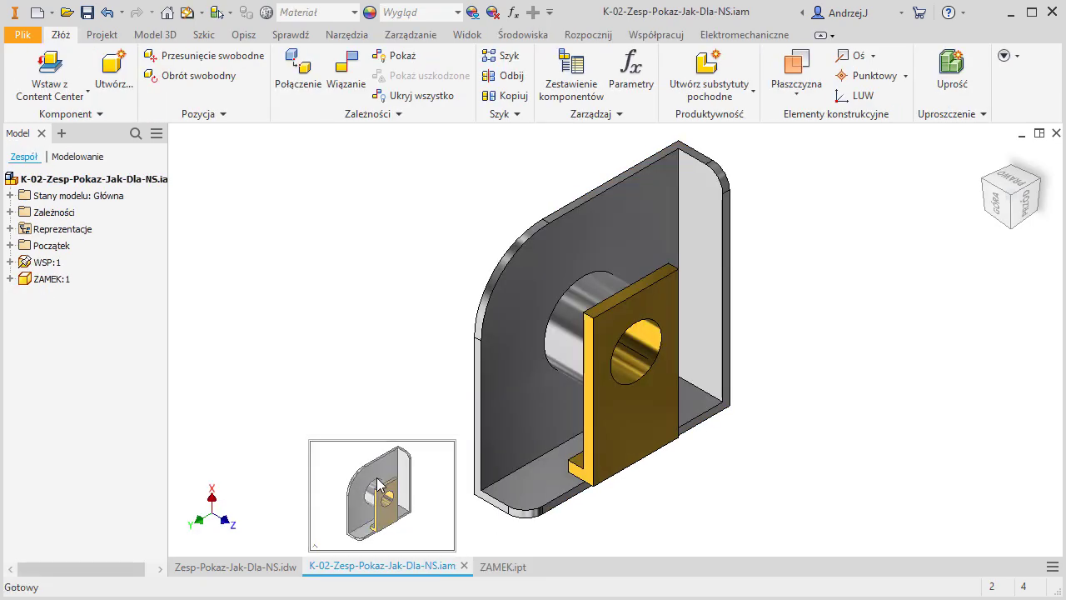
left_click(190, 12)
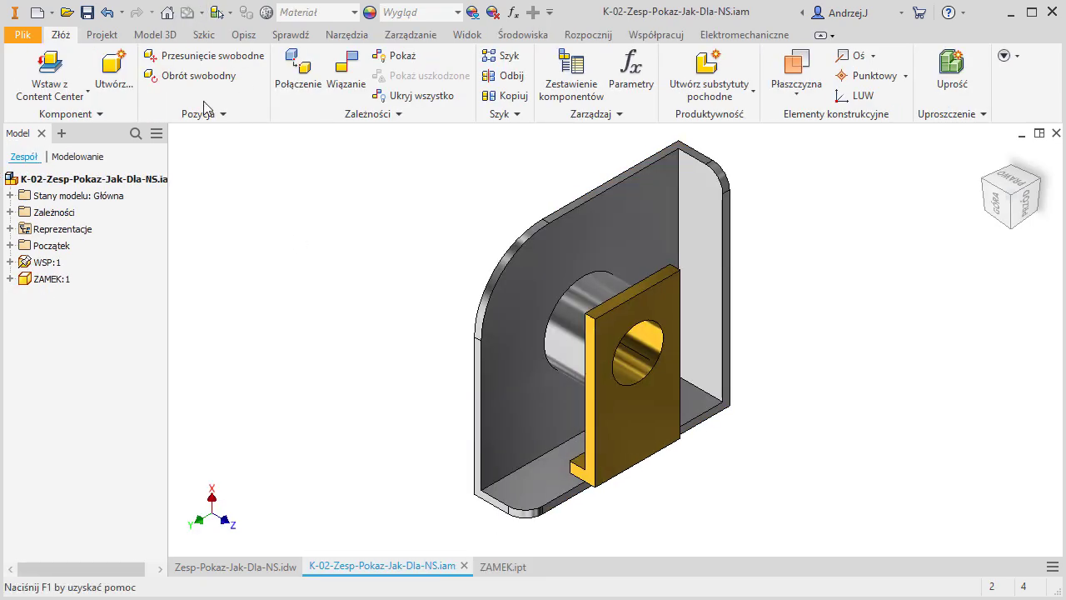
left_click(274, 567)
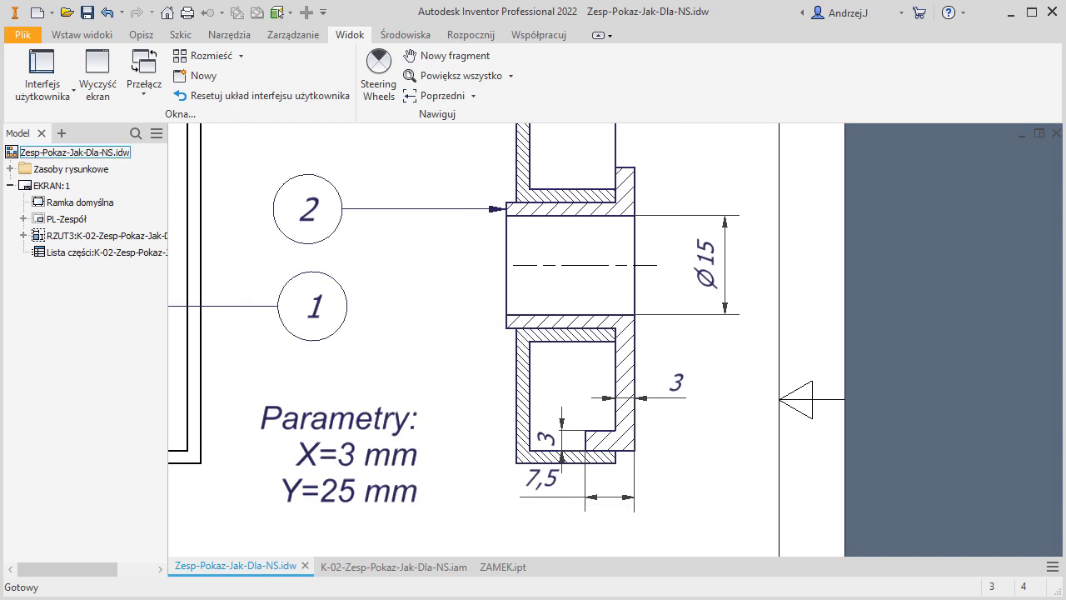
Show the PROFIL diagram with its 15, X, 6-X and 6 placements over the drawing
key("alt+Tab")
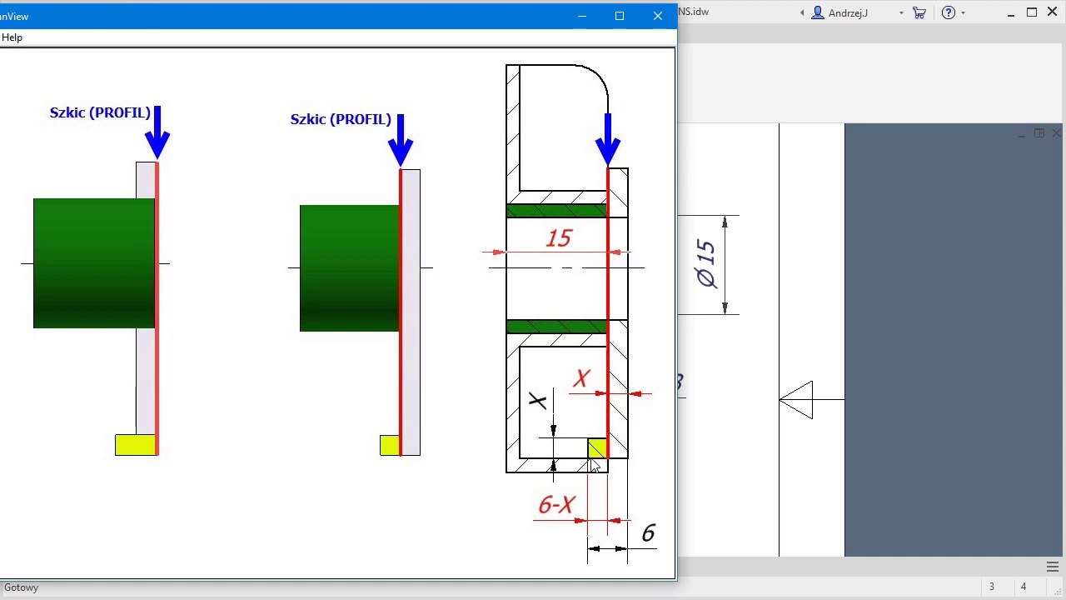
Close the IrfanView diagram to return to the tiled Inventor windows
key("alt+F4")
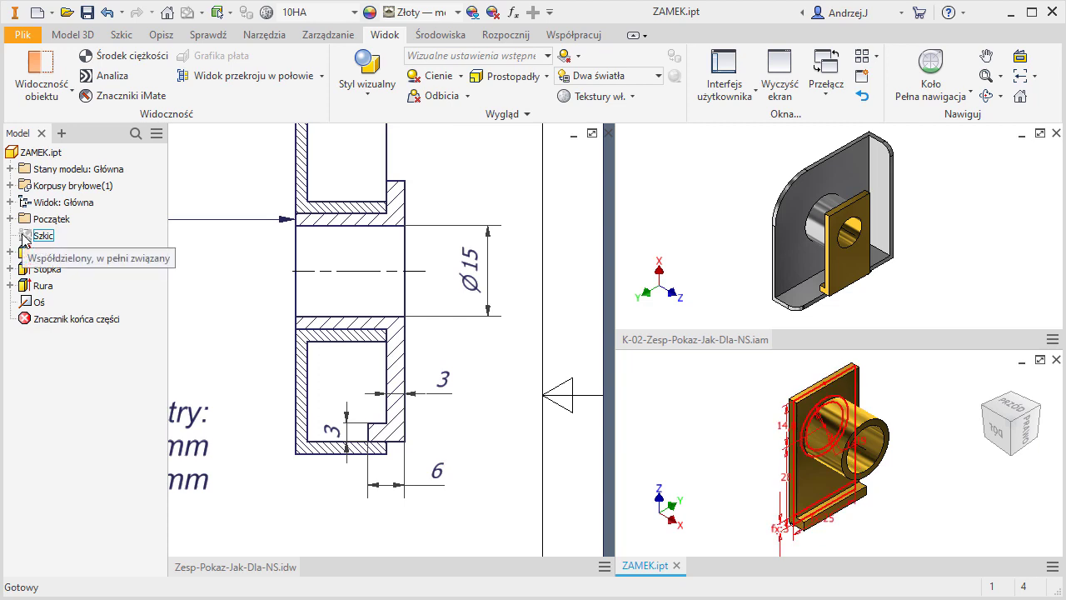
Set ZAMEK's X parameter back to 3 mm
left_click(516, 18)
left_click(268, 97)
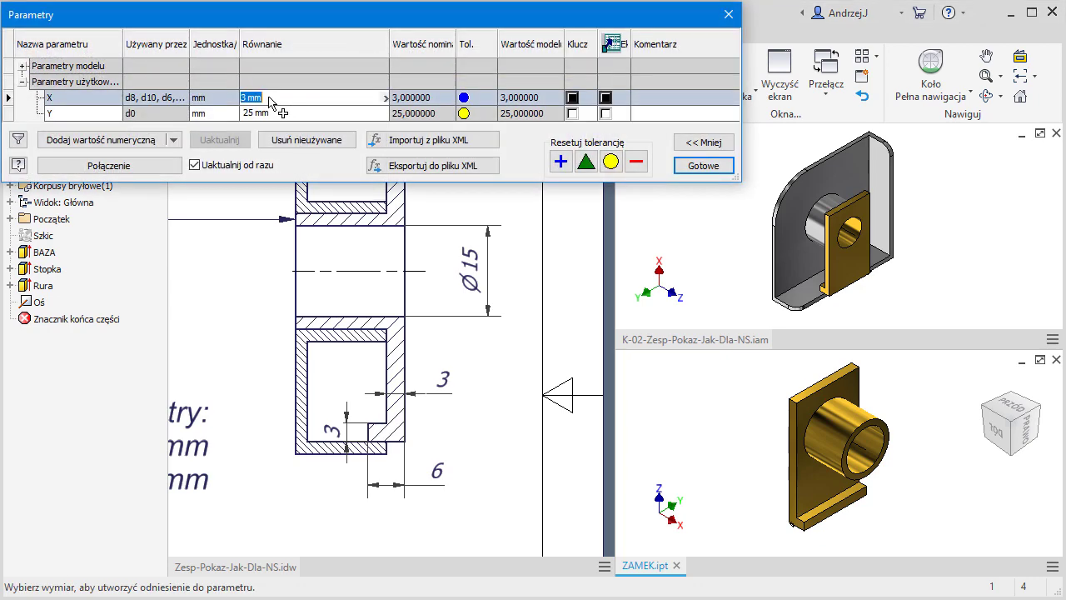
type("3")
key("Return")
key("Return")
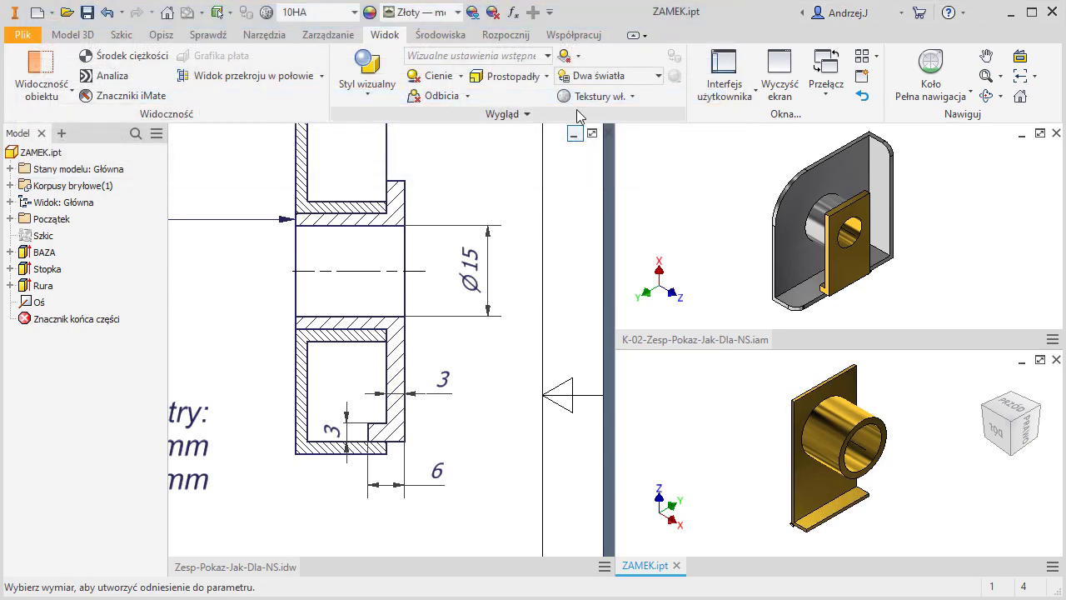
Switch through the assembly to the drawing so its section views update
key("ctrl+Tab")
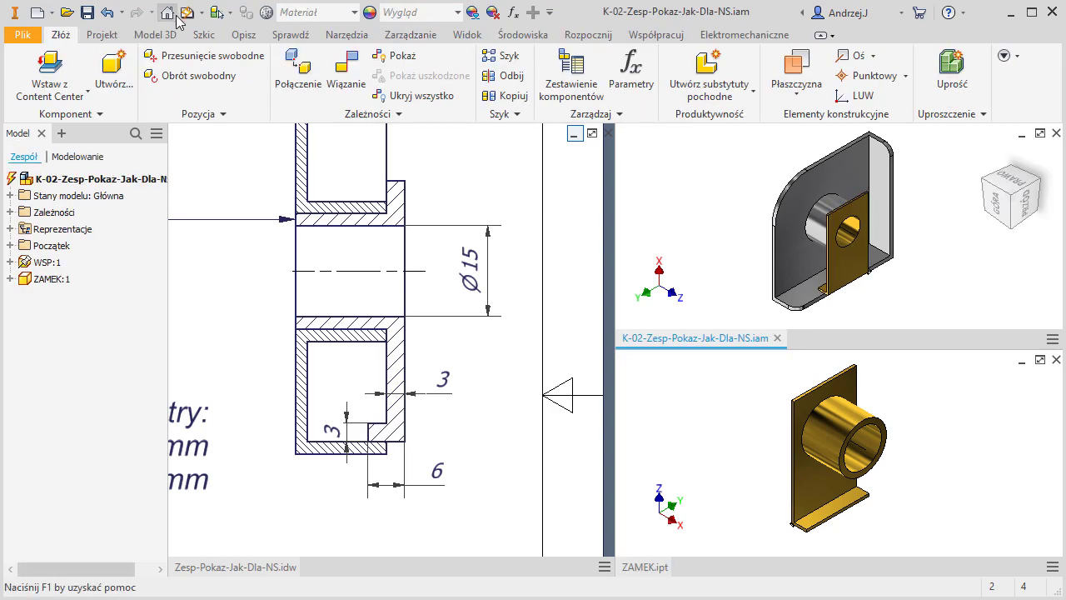
key("j")
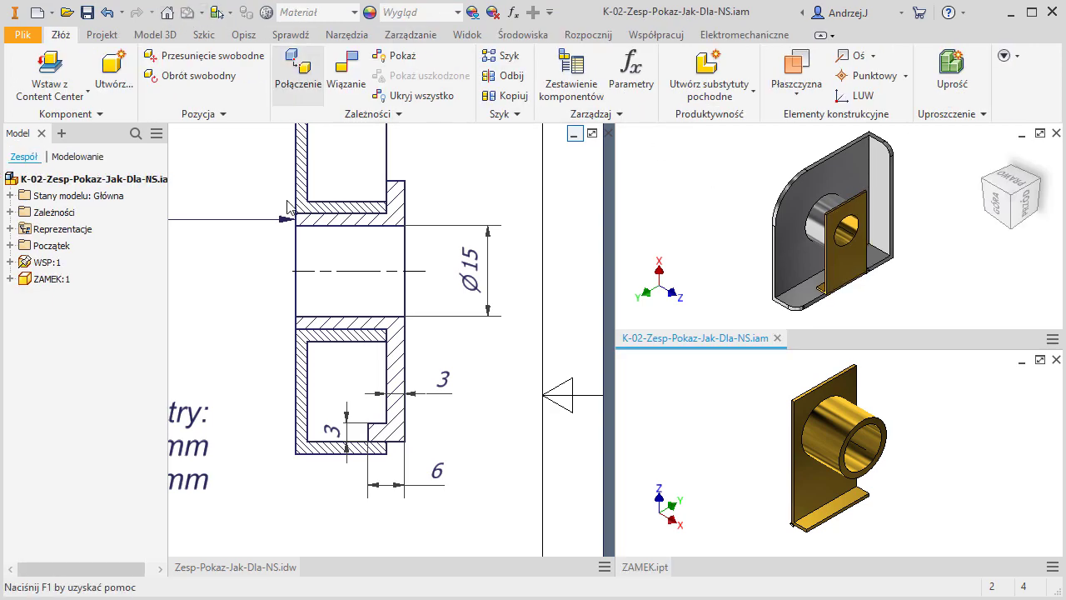
left_click(242, 332)
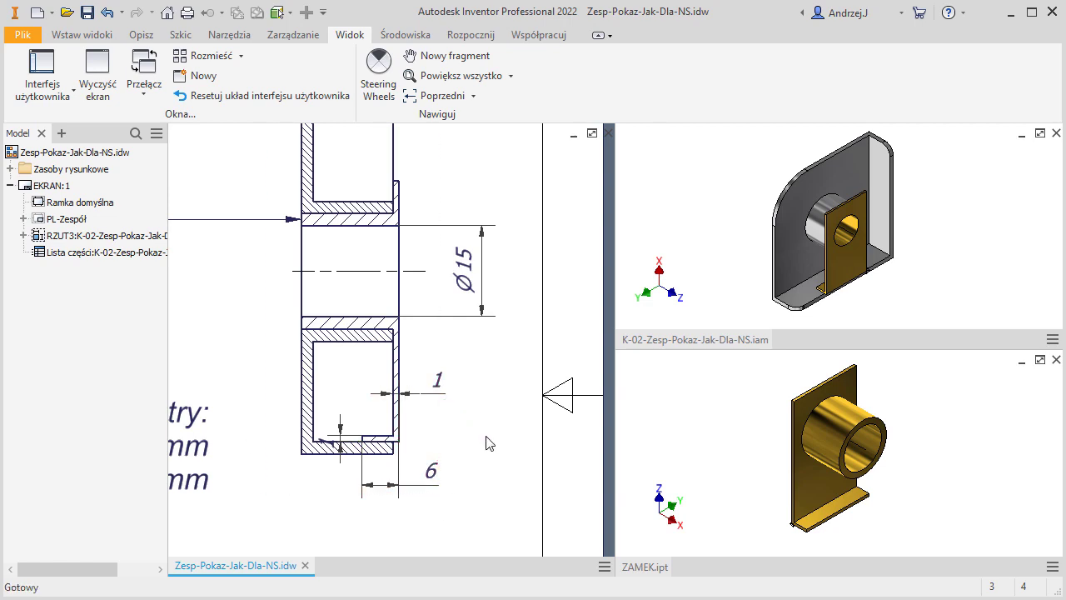
Bring up the Warianty-PołożeniaProfilu.jpg placement diagram and move its window fully into view
key("alt+Tab")
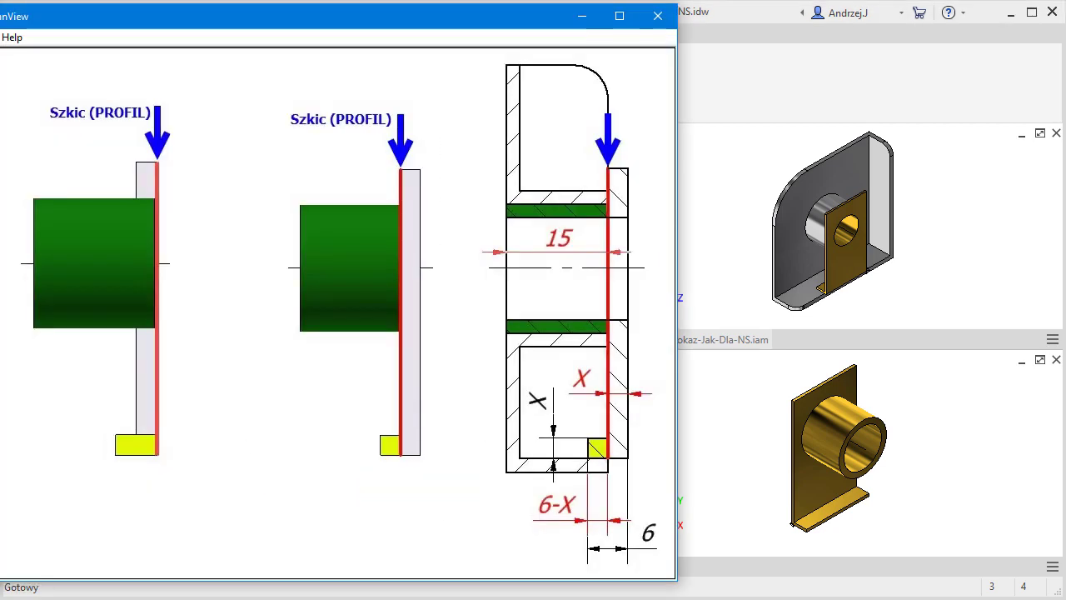
left_click_drag(16, 16, 107, 29)
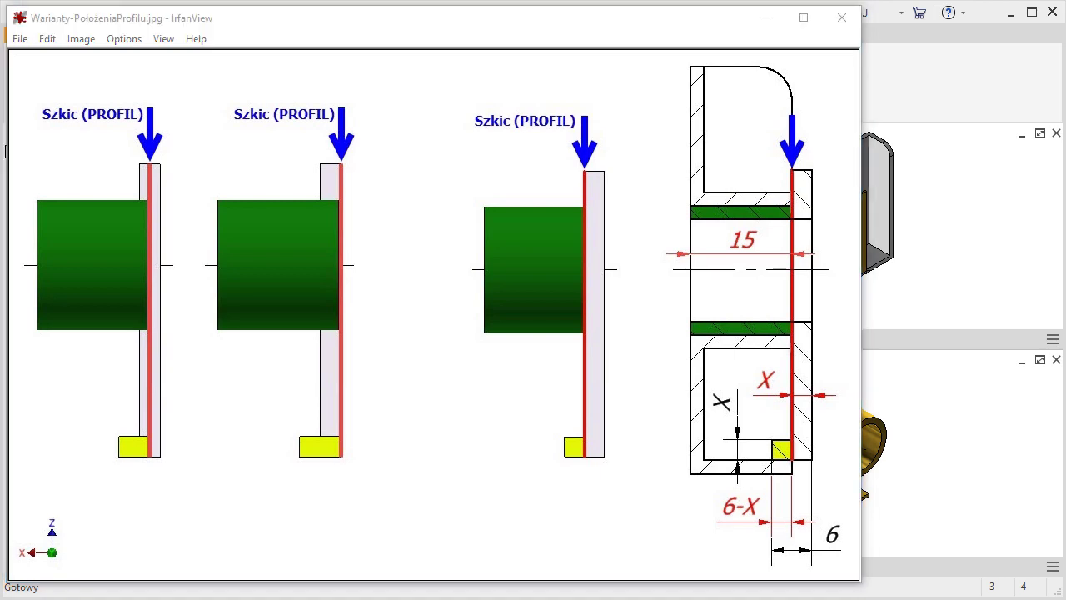
Advance to Warianty-WymiaruSZEŚĆ.jpg showing three variants of placing the 6 dimension
key("space")
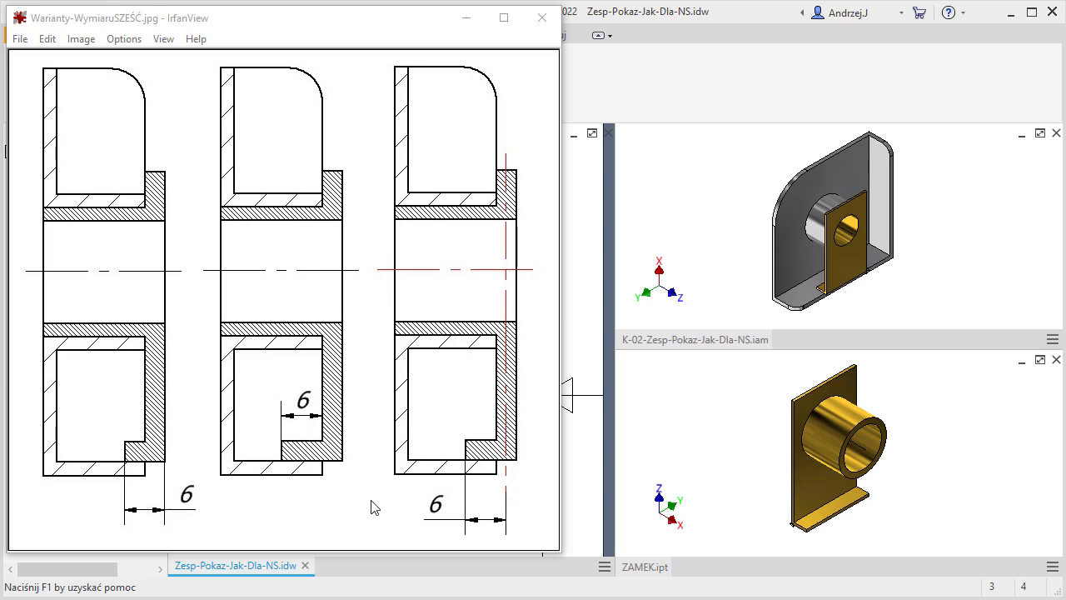
Go back to the Warianty-PołożeniaProfilu.jpg profile-placement image
key("Page_Up")
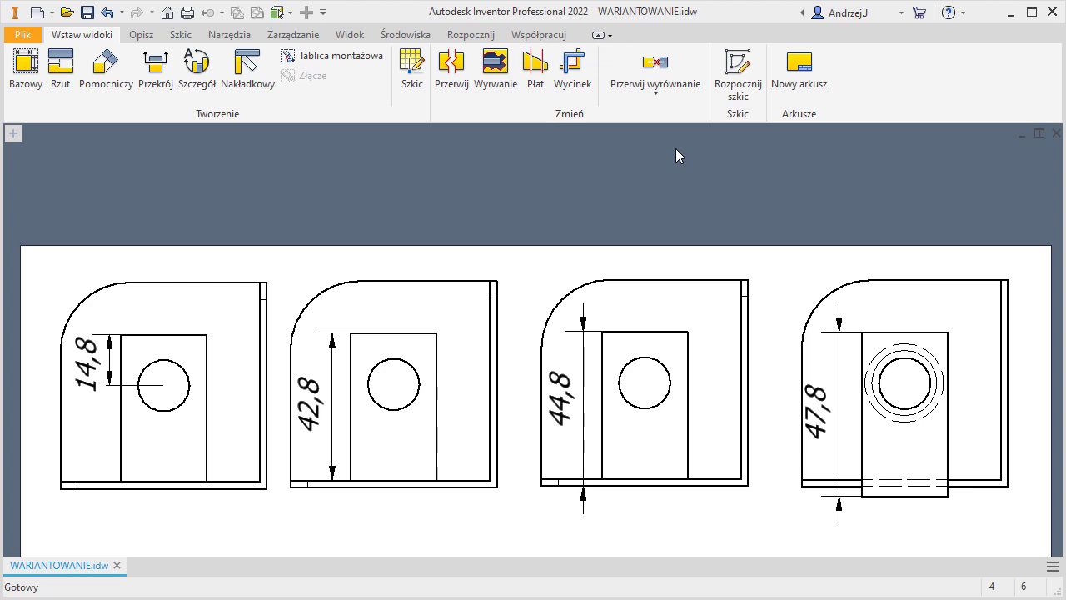
left_click(163, 386)
left_click(177, 229)
left_click(332, 403)
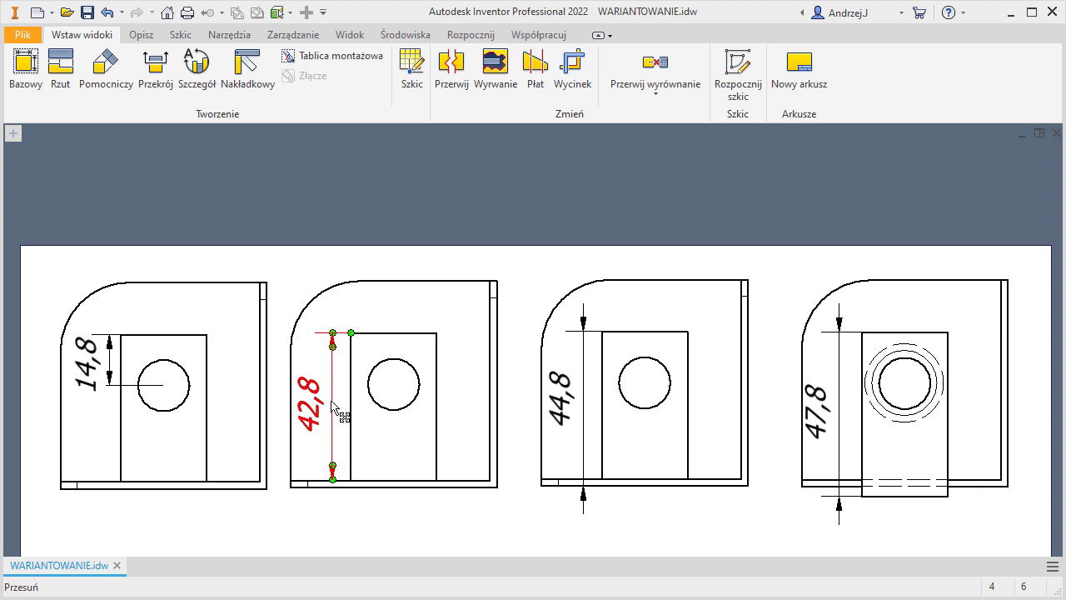
key("Escape")
left_click(584, 498)
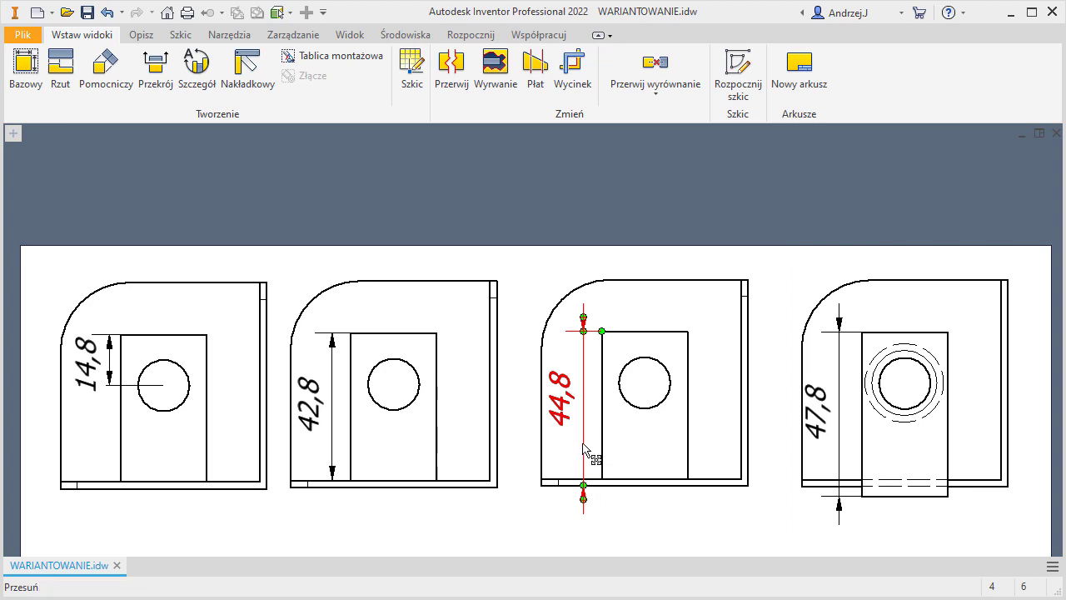
key("Escape")
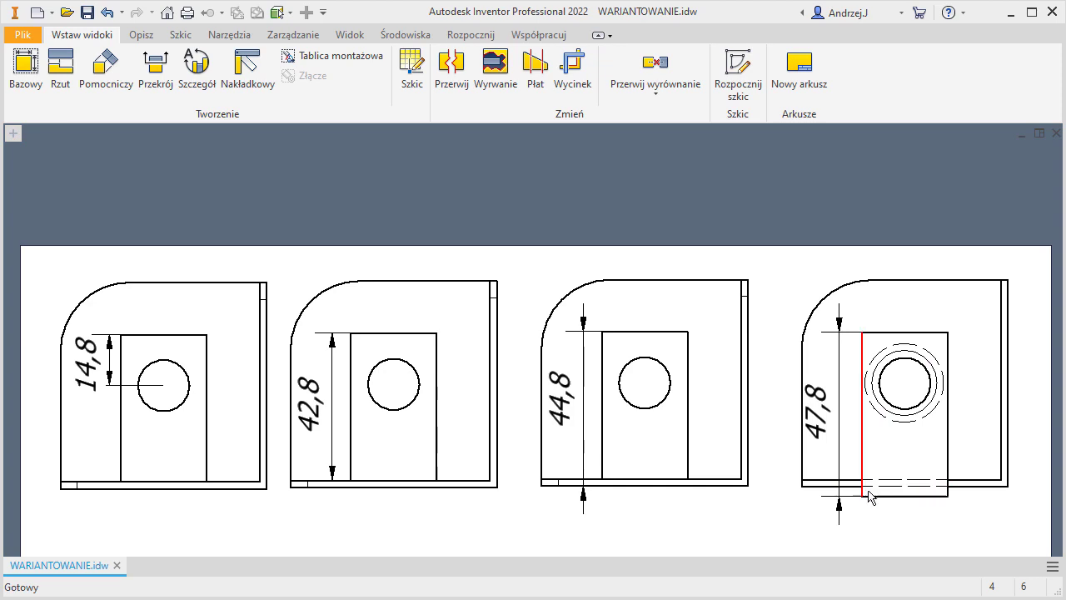
left_click(868, 497)
key("Escape")
left_click(867, 500)
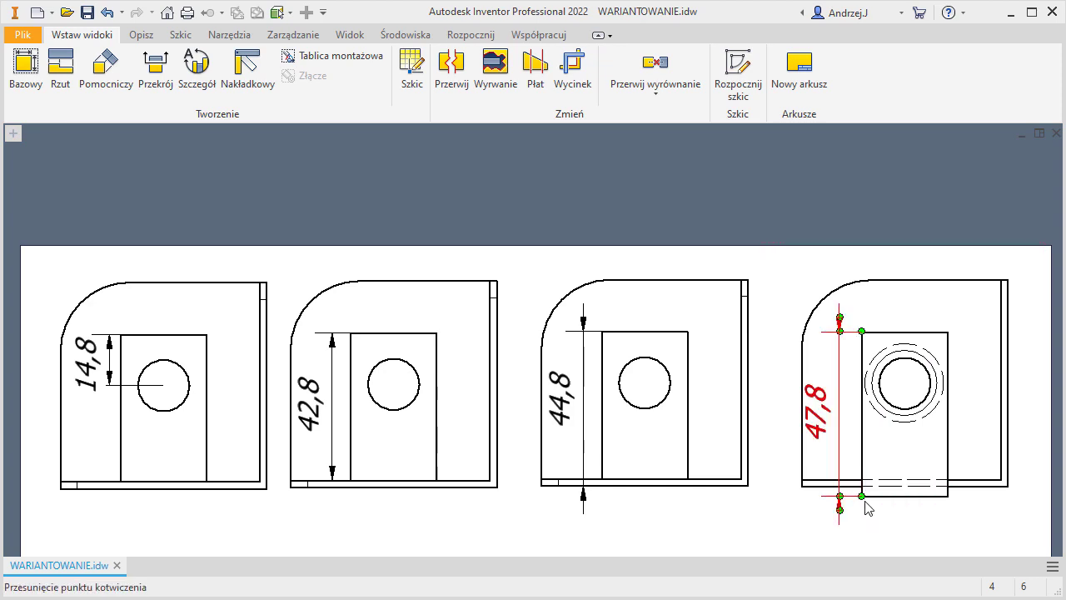
key("Escape")
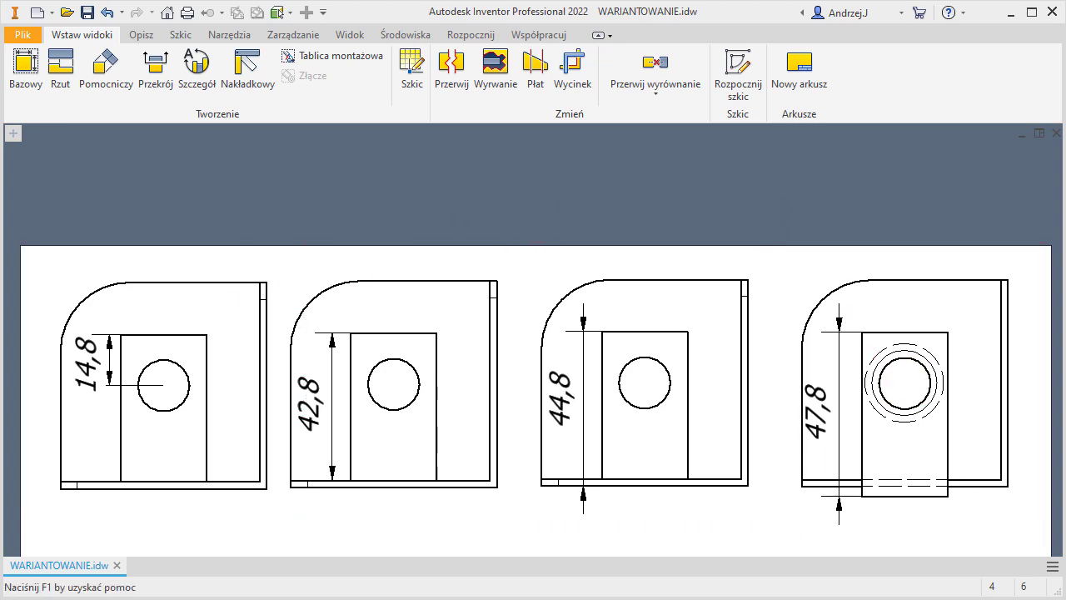
key("Home")
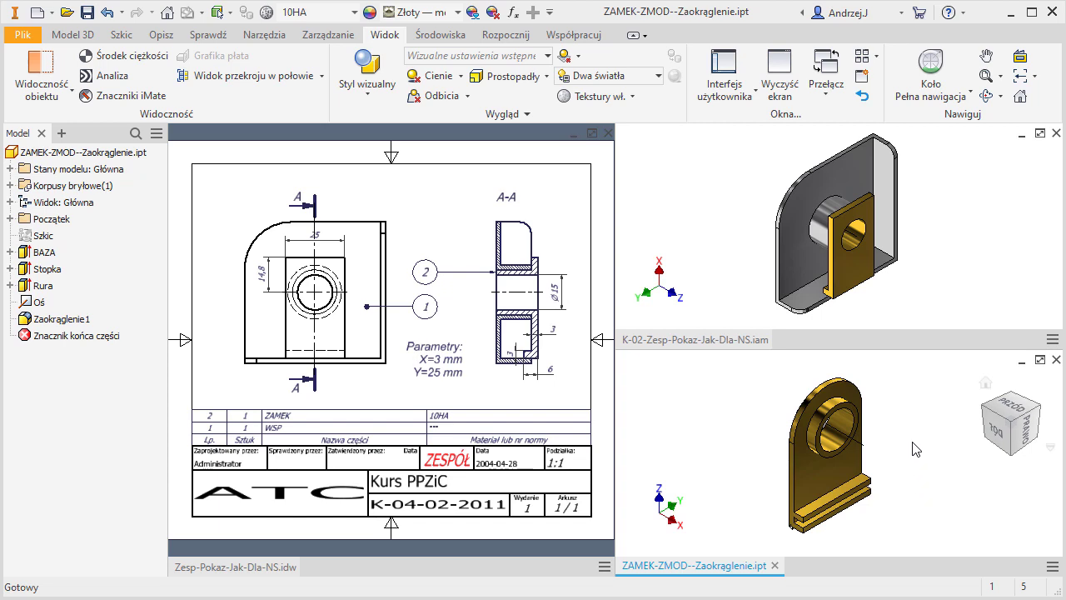
Make the K-02-Zesp-Pokaz-Jak-Dla-NS.iam assembly the active document
left_click(945, 244)
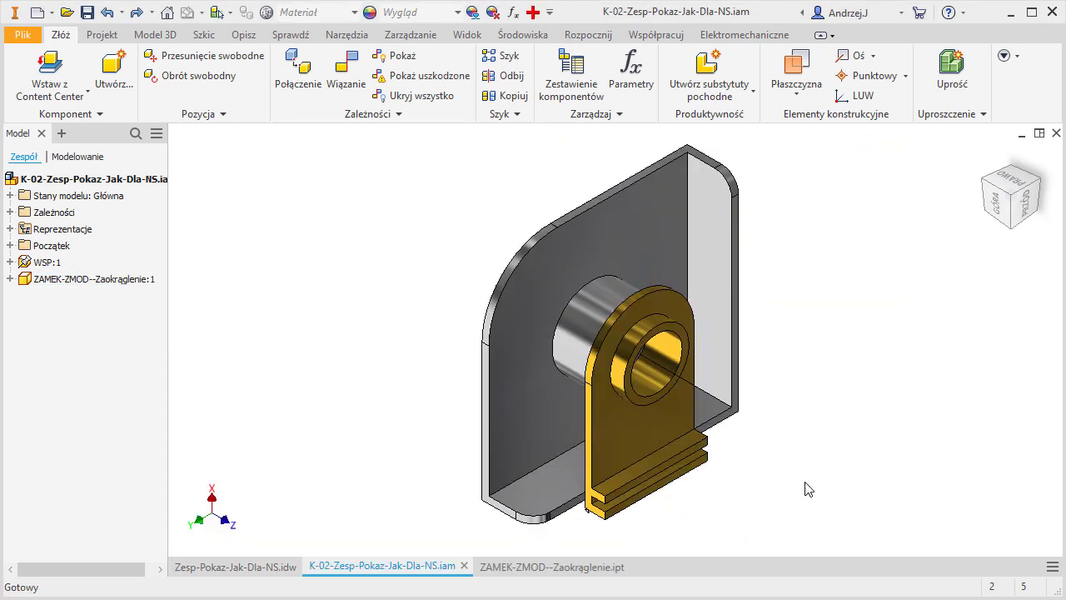
Drag the rounded ZAMEK-ZMOD bracket to confirm it snaps back into its constrained position
mouse_move(624, 448)
left_mouse_down()
mouse_move(617, 462)
mouse_move(627, 463)
left_mouse_up()
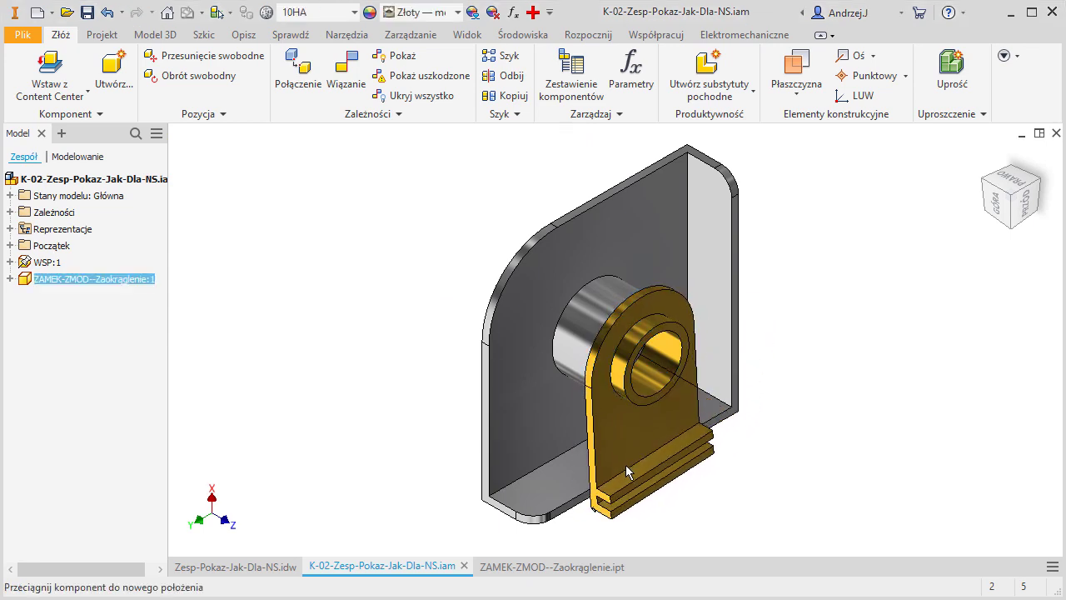
left_click_drag(627, 462, 621, 469)
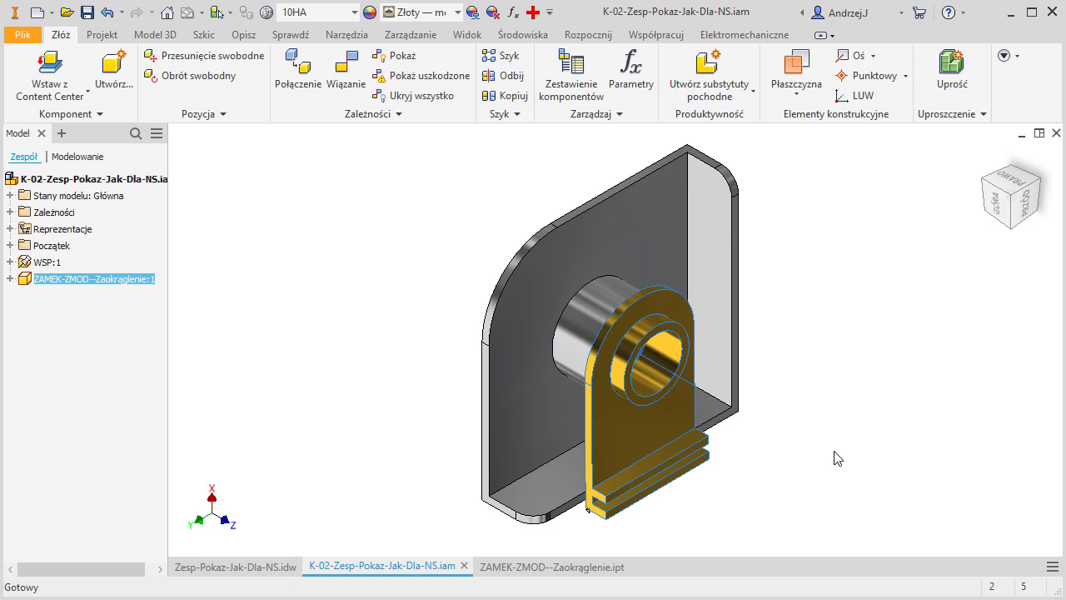
left_click(841, 421)
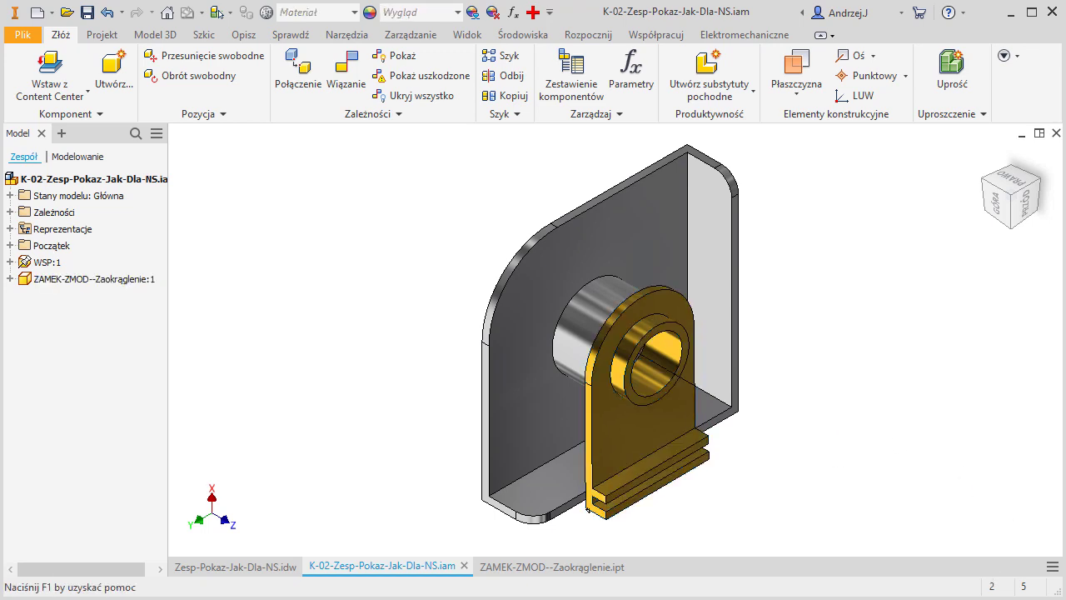
Tile the drawing, assembly and part windows side by side
left_click(650, 425)
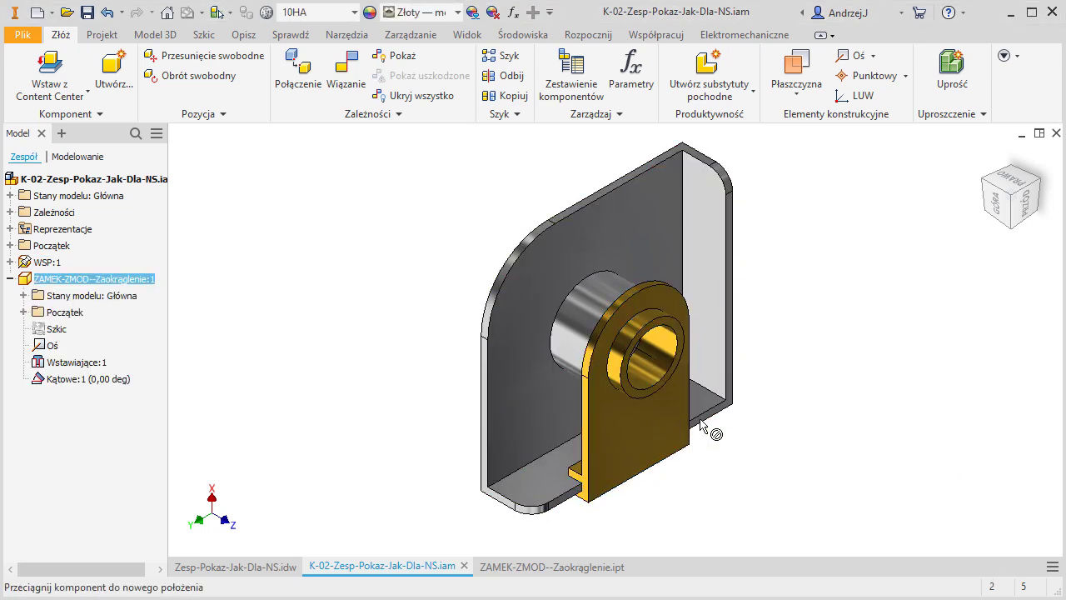
left_click(883, 349)
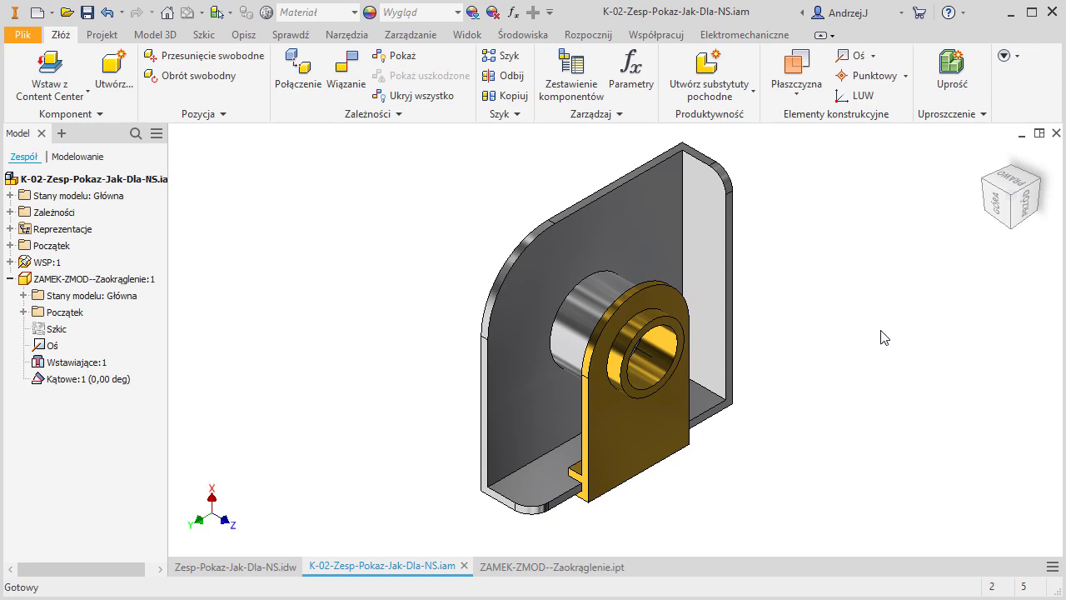
left_click(466, 35)
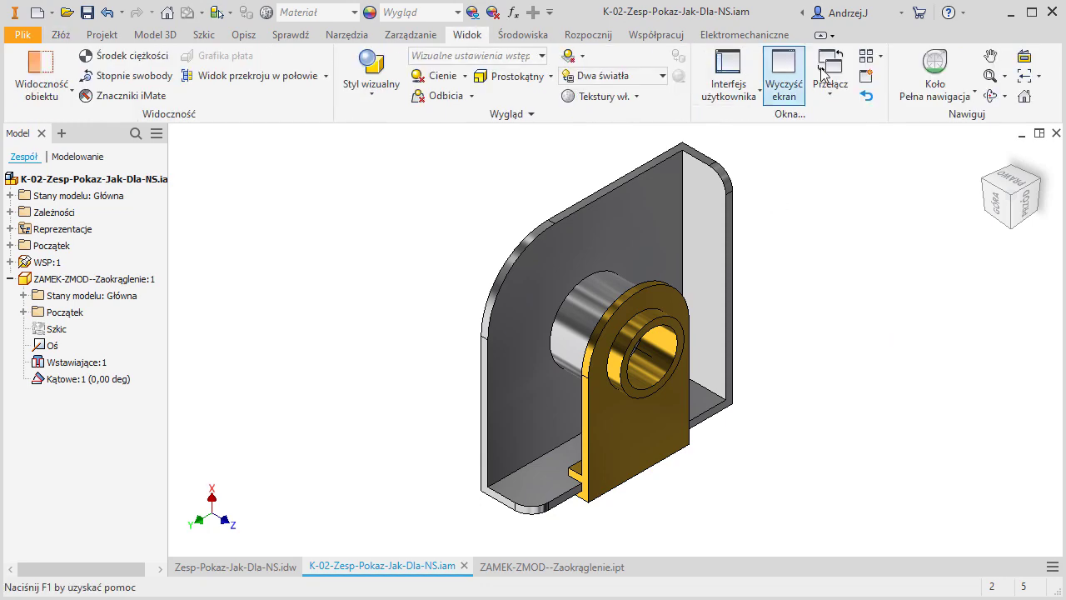
left_click(866, 58)
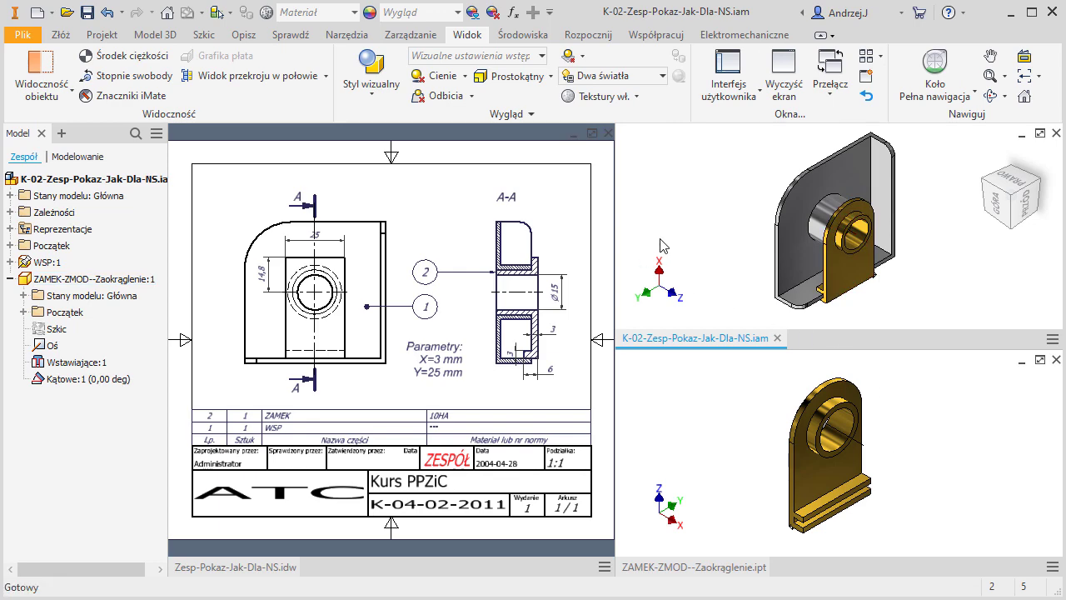
Update the drawing and zoom into section A-A to check its Ø15, 3, 2 and 8,5 dimensions
left_click(550, 206)
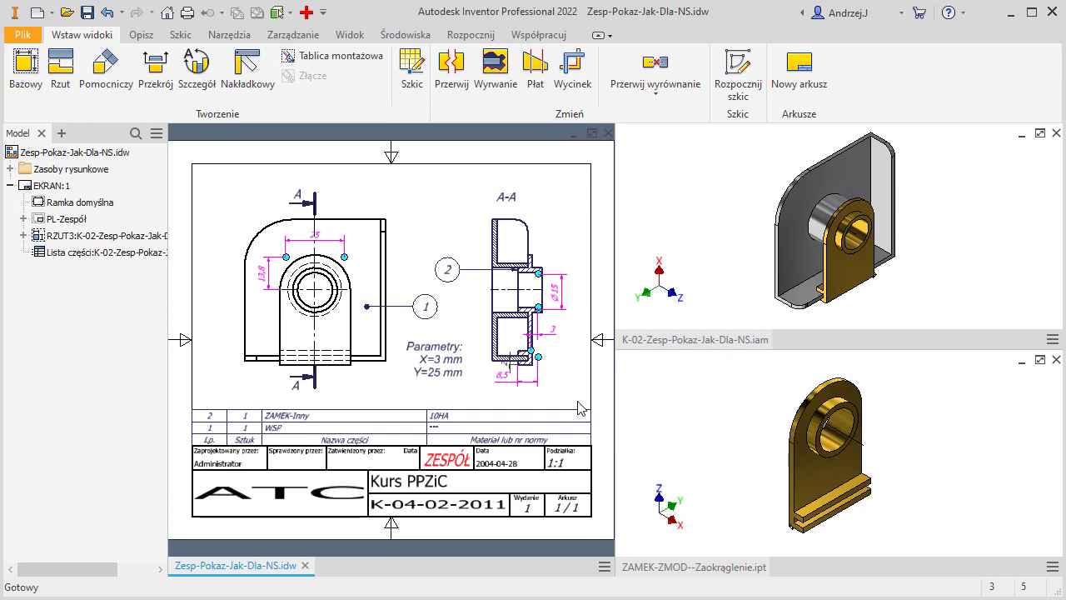
scroll(581, 408, "up", 5)
scroll(584, 405, "up", 2)
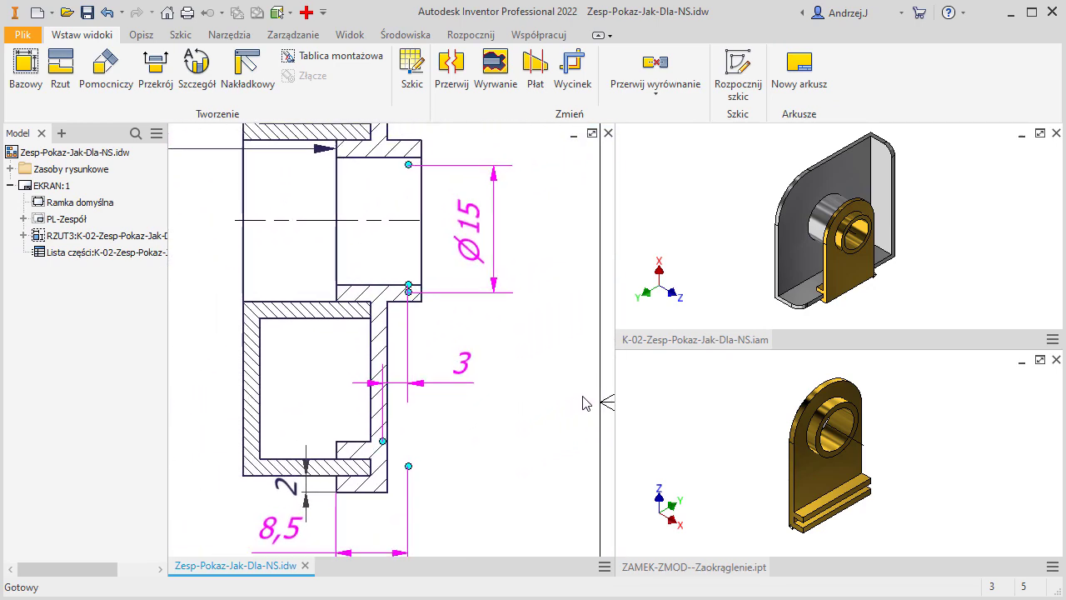
middle_click_drag(474, 203, 464, 262)
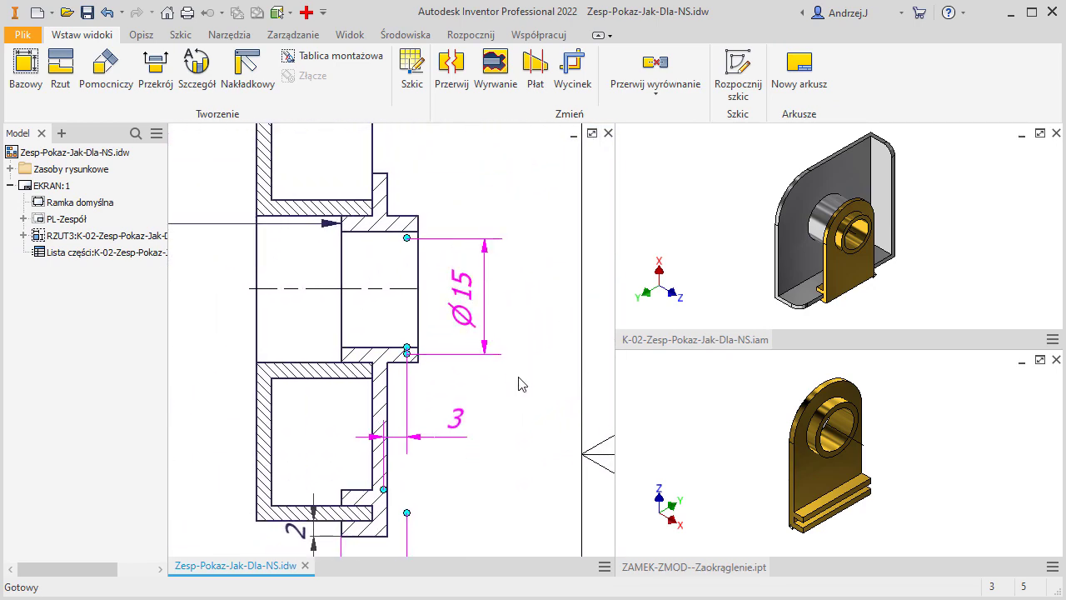
scroll(518, 382, "down", 1)
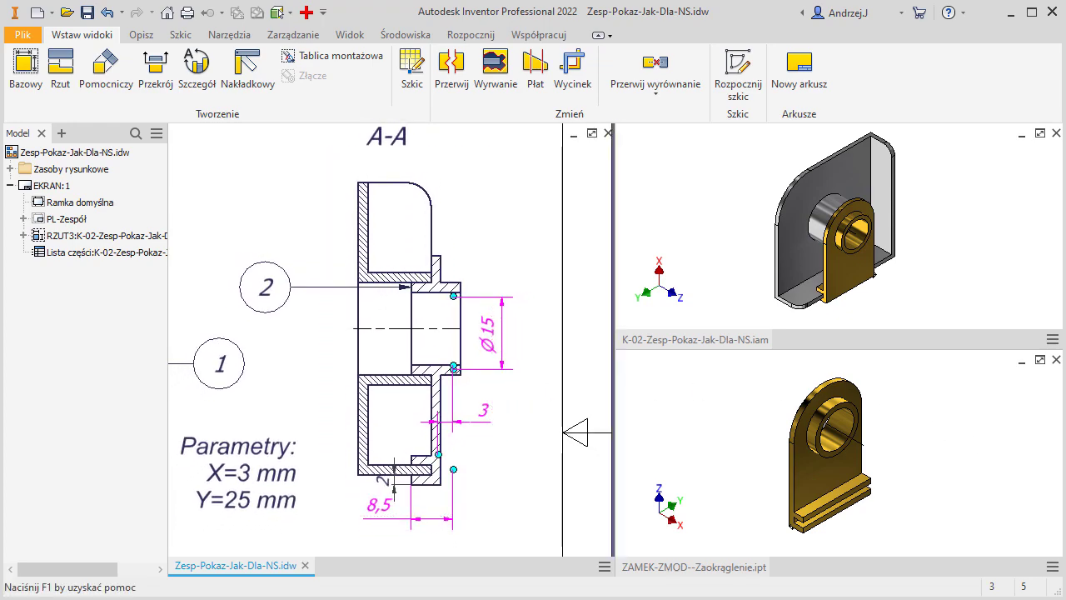
Maximize the drawing to show the full sheet with section A-A and the parts list
left_click(593, 132)
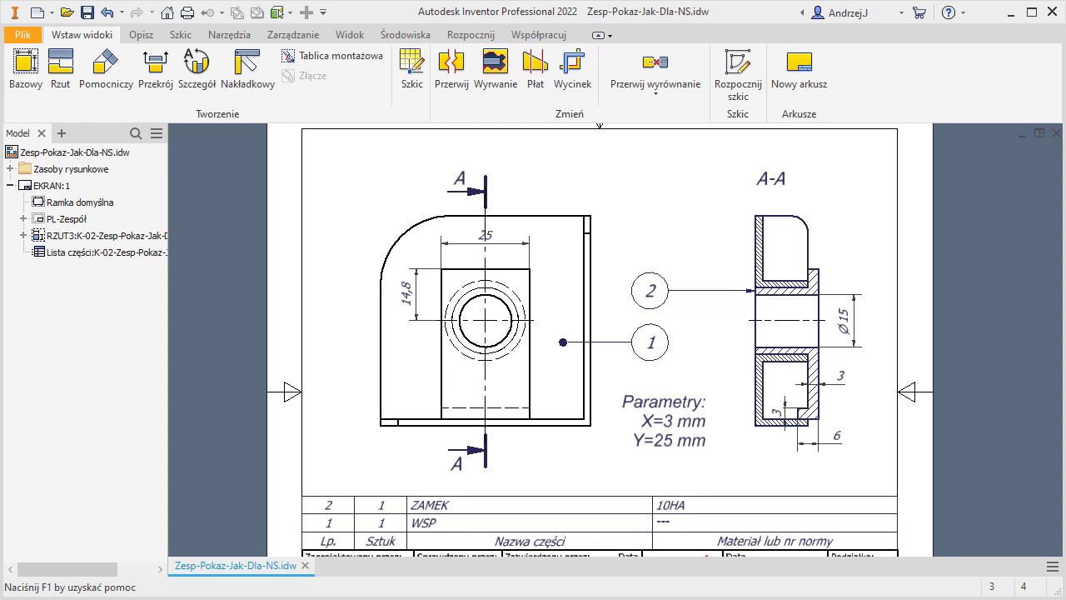